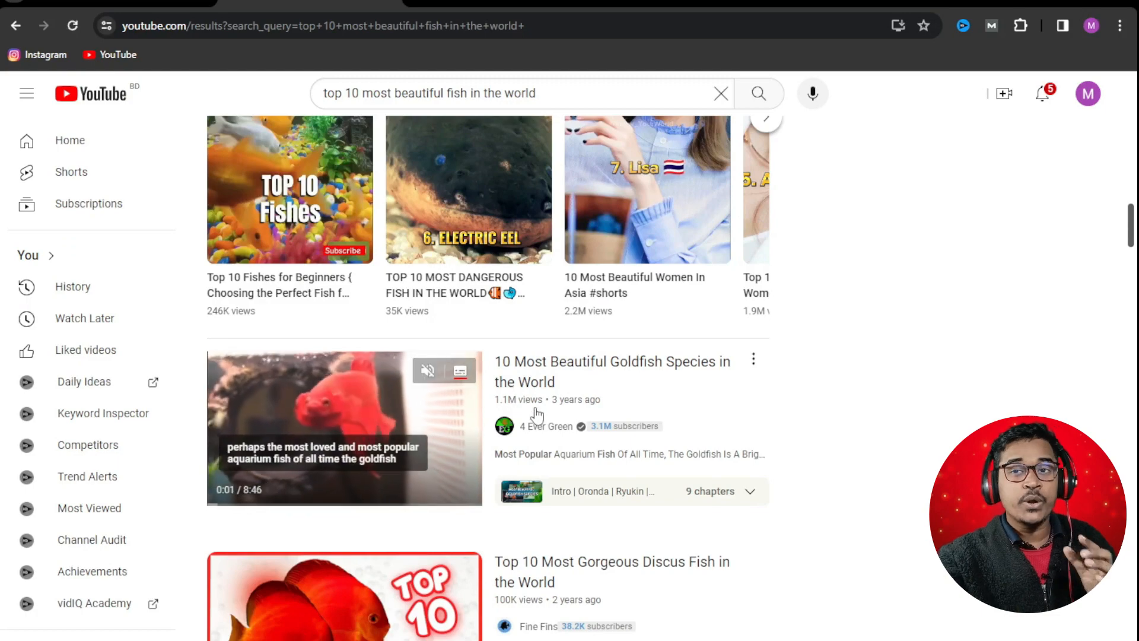
- Examine the view counts, upload dates and channel subscriber numbers of the YouTube results for the most beautiful fish videos
scroll(563, 414, "down", 2)
scroll(563, 415, "down", 2)
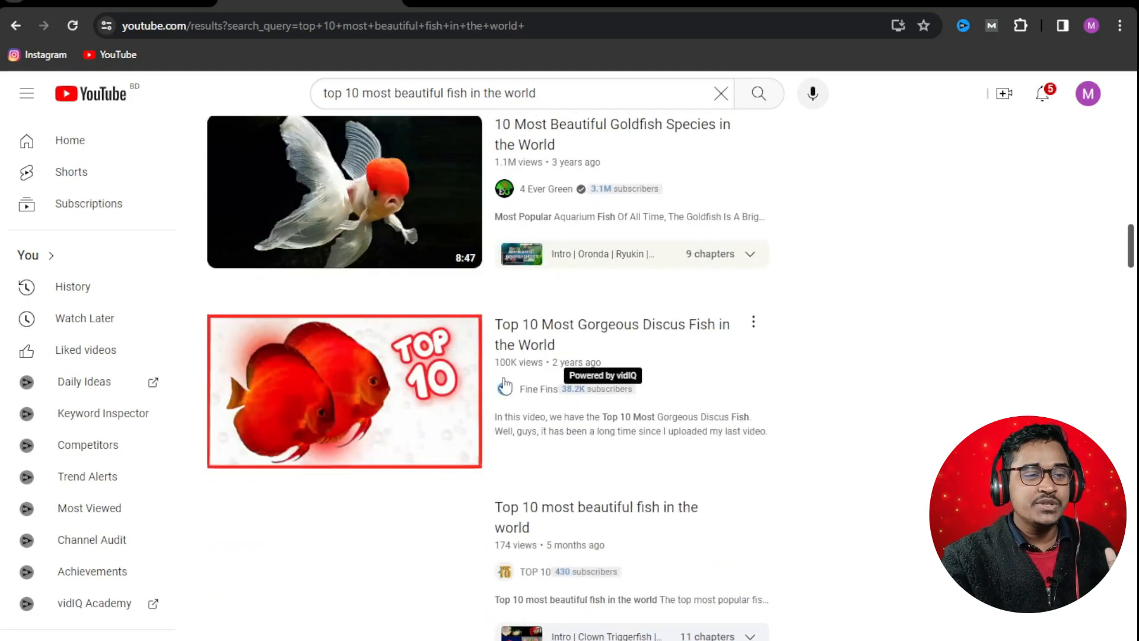
scroll(568, 379, "down", 2)
scroll(571, 343, "down", 1)
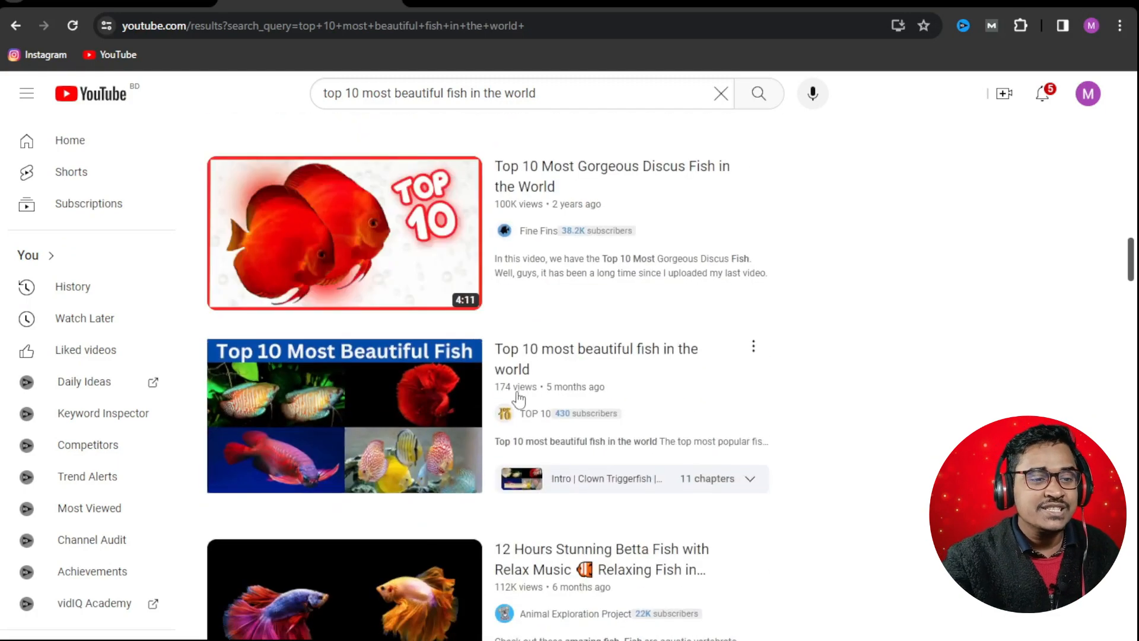
scroll(623, 321, "down", 6)
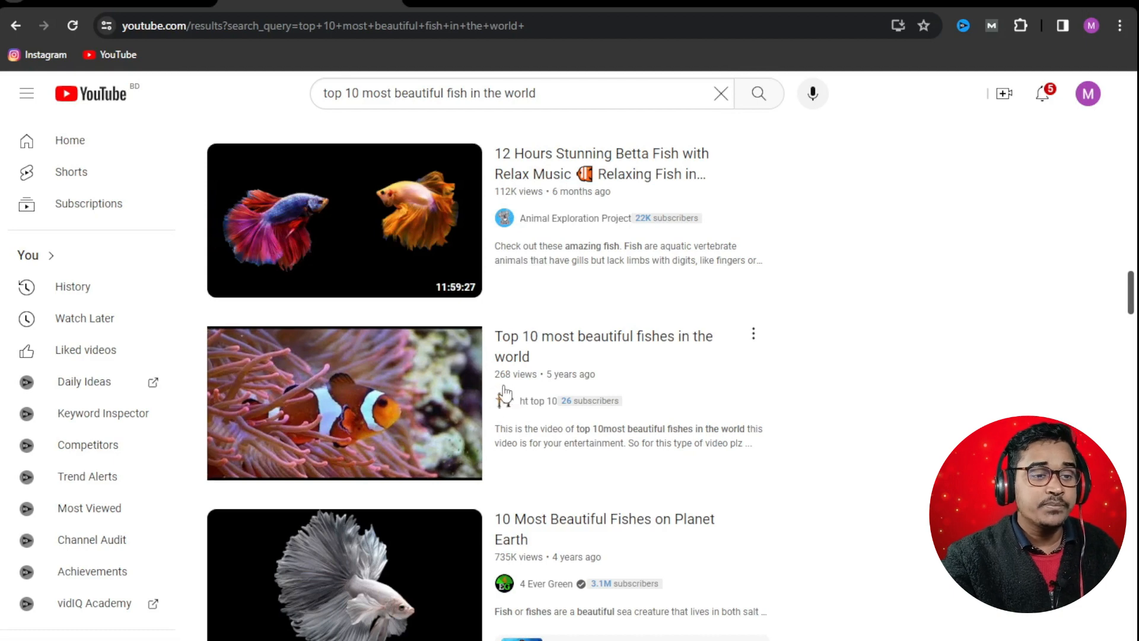
scroll(499, 421, "down", 3)
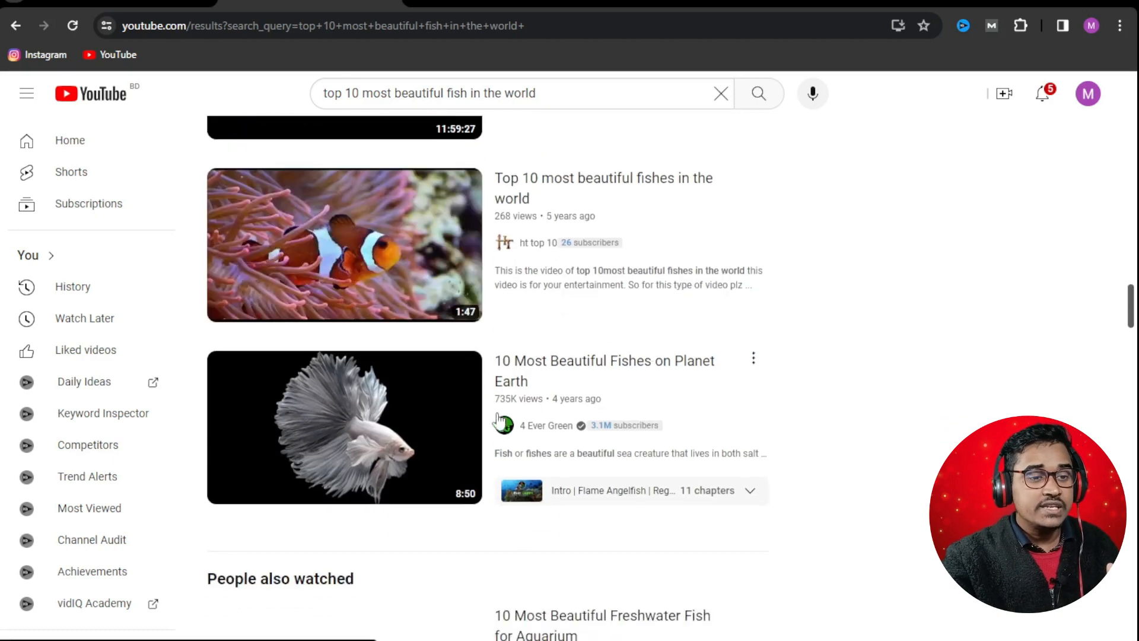
mouse_move(505, 423)
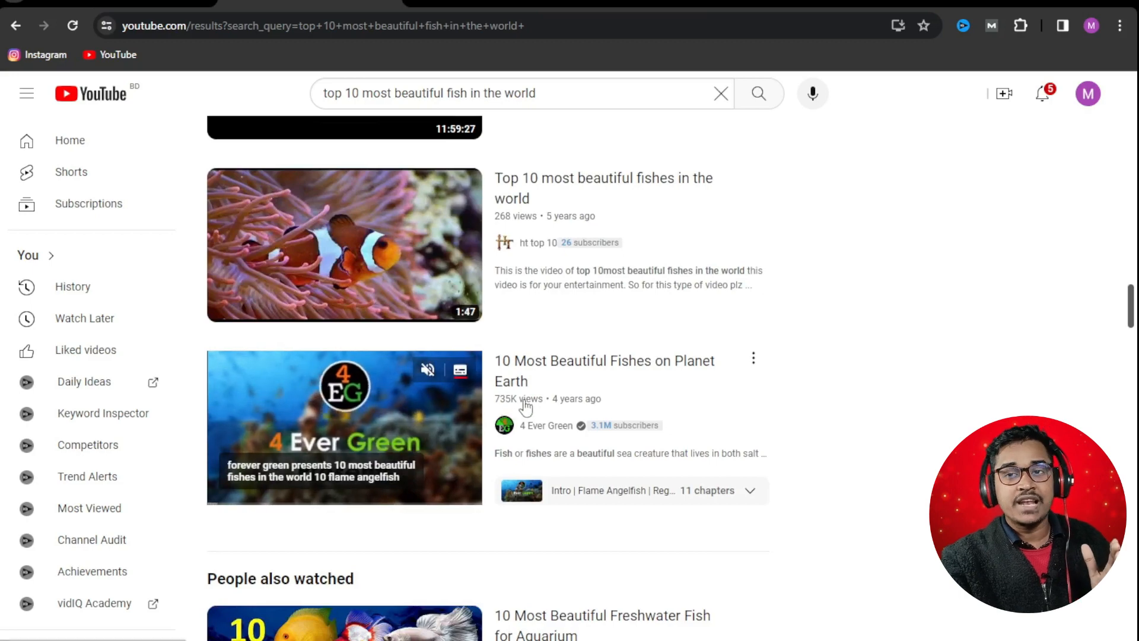
scroll(774, 388, "up", 7)
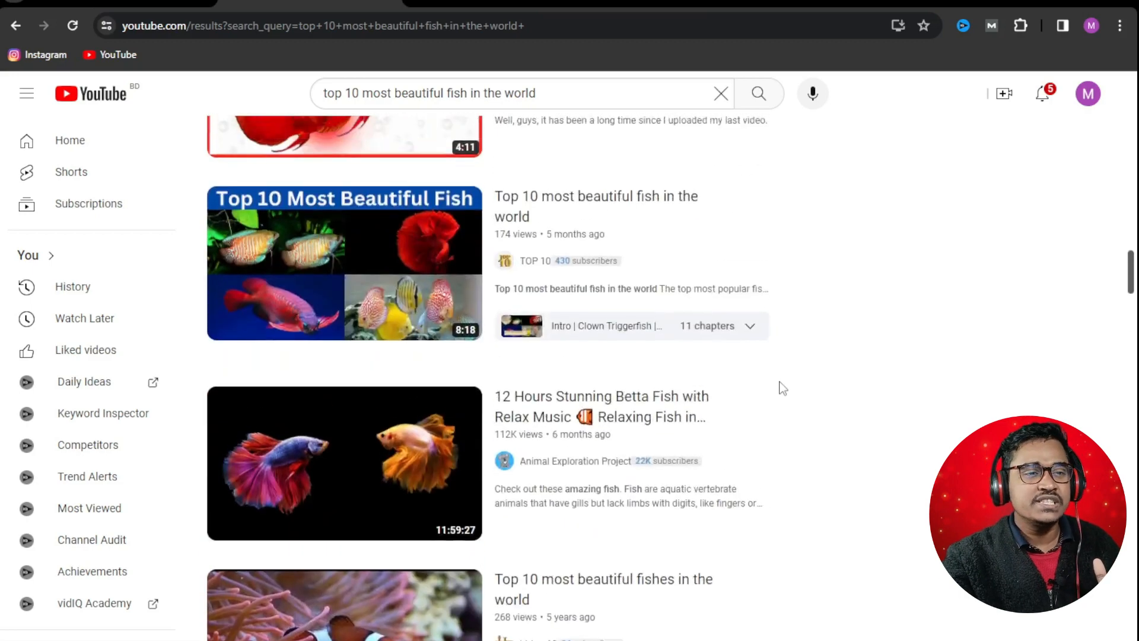
scroll(782, 389, "up", 8)
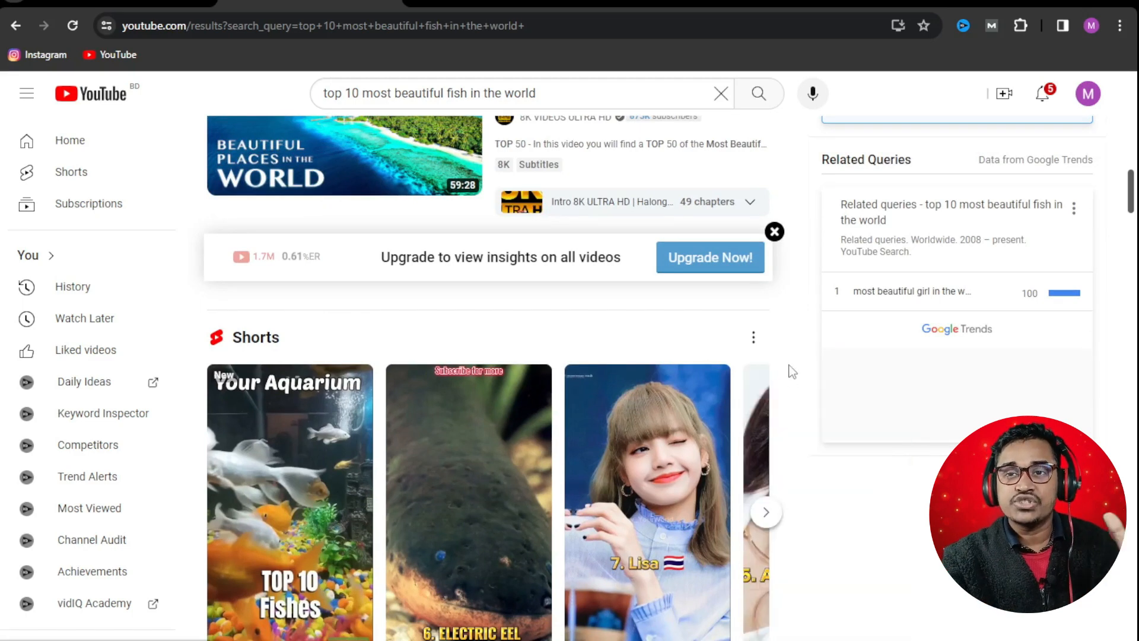
mouse_move(770, 394)
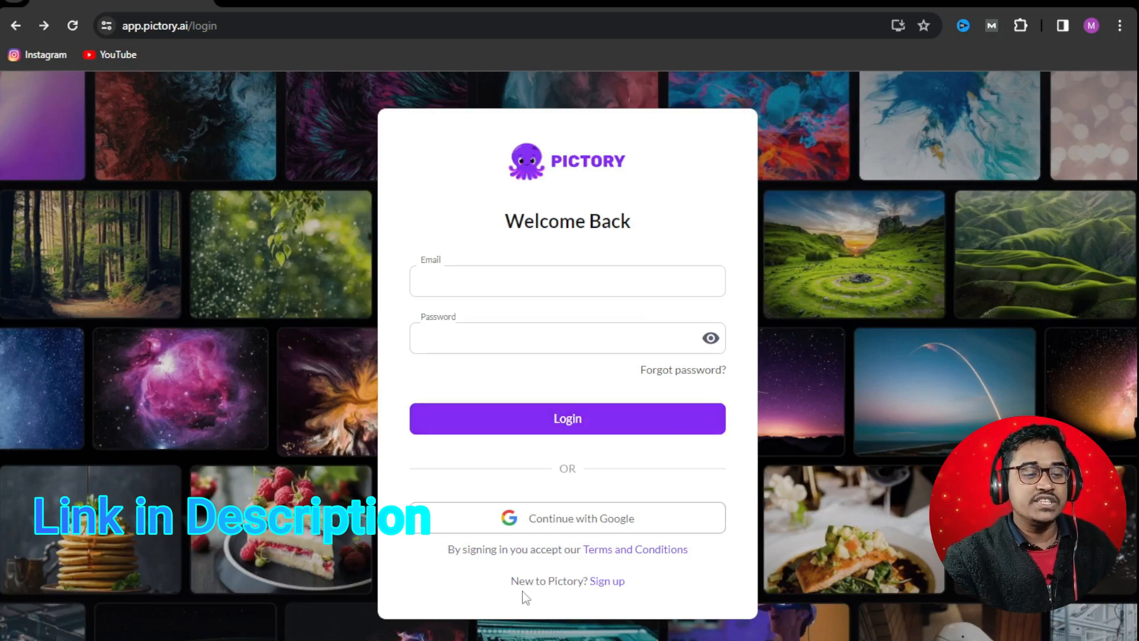
- Sign up for Pictory with a Google account and start a Script to Video project
left_click(605, 583)
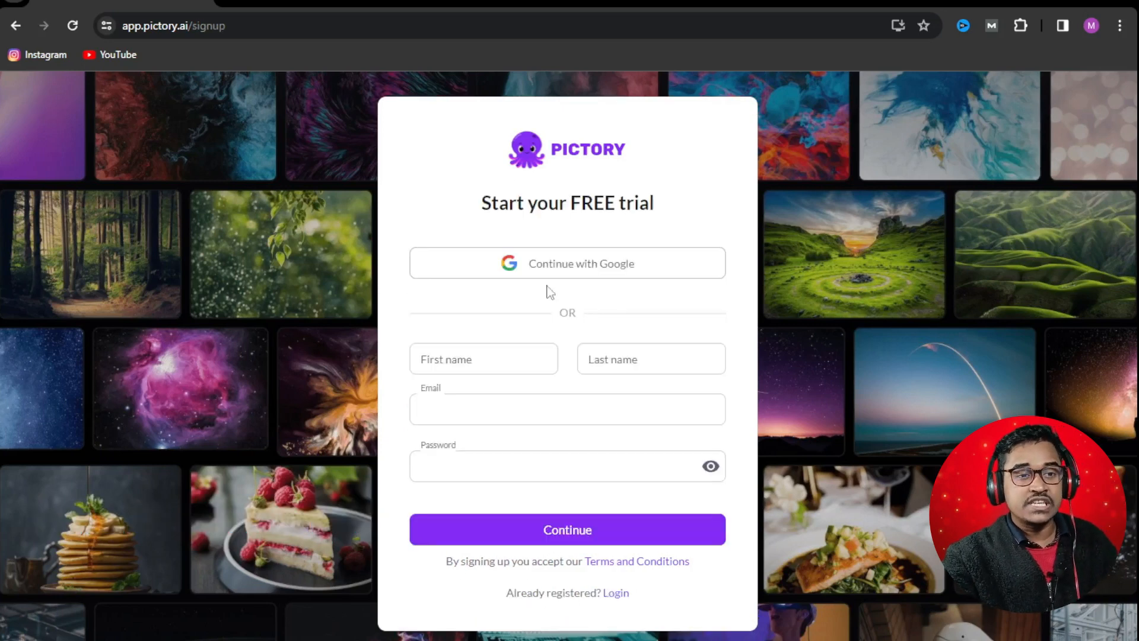
left_click(579, 268)
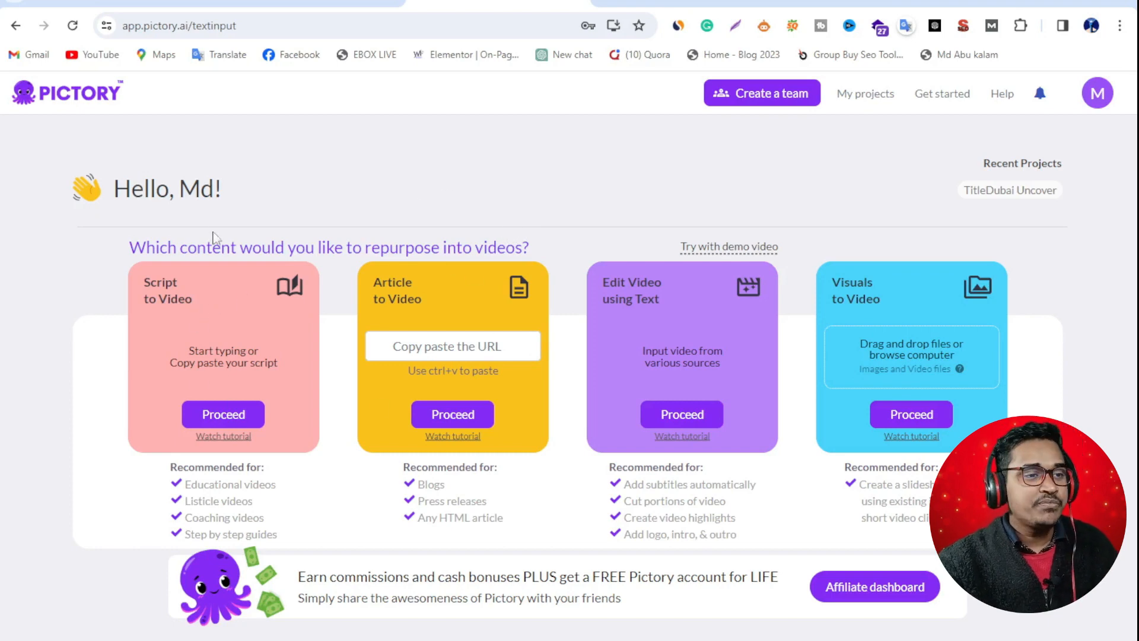
left_click(232, 420)
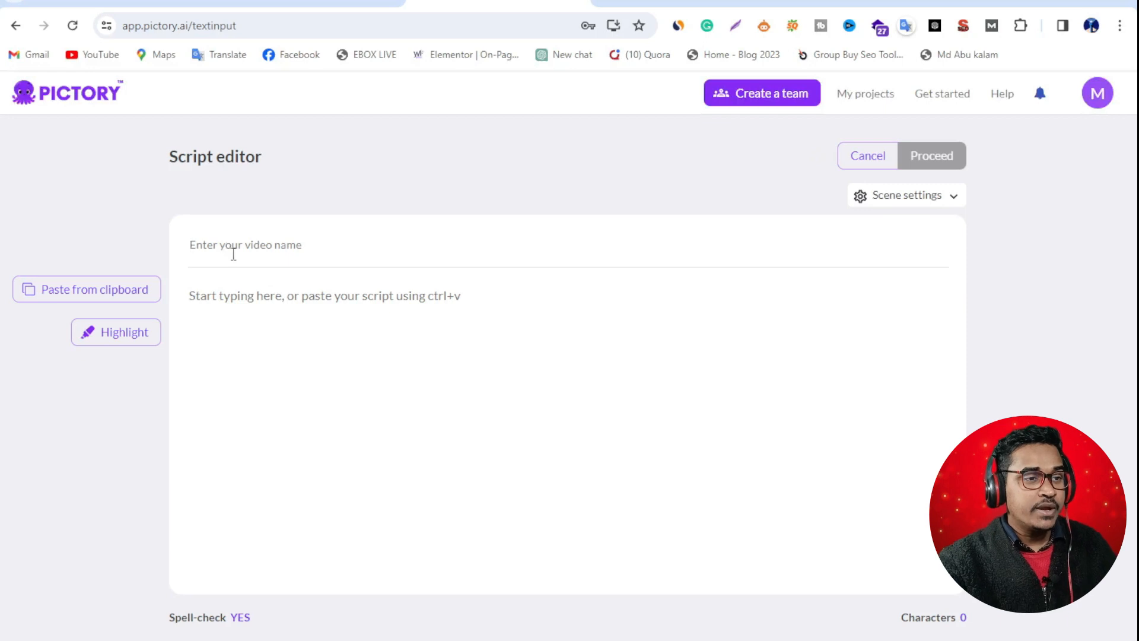
- Switch to ChatGPT and submit the prompt "Write a 200 words Youtube script about of : top 10 most beautiful fish in the world"
key("ctrl+Tab")
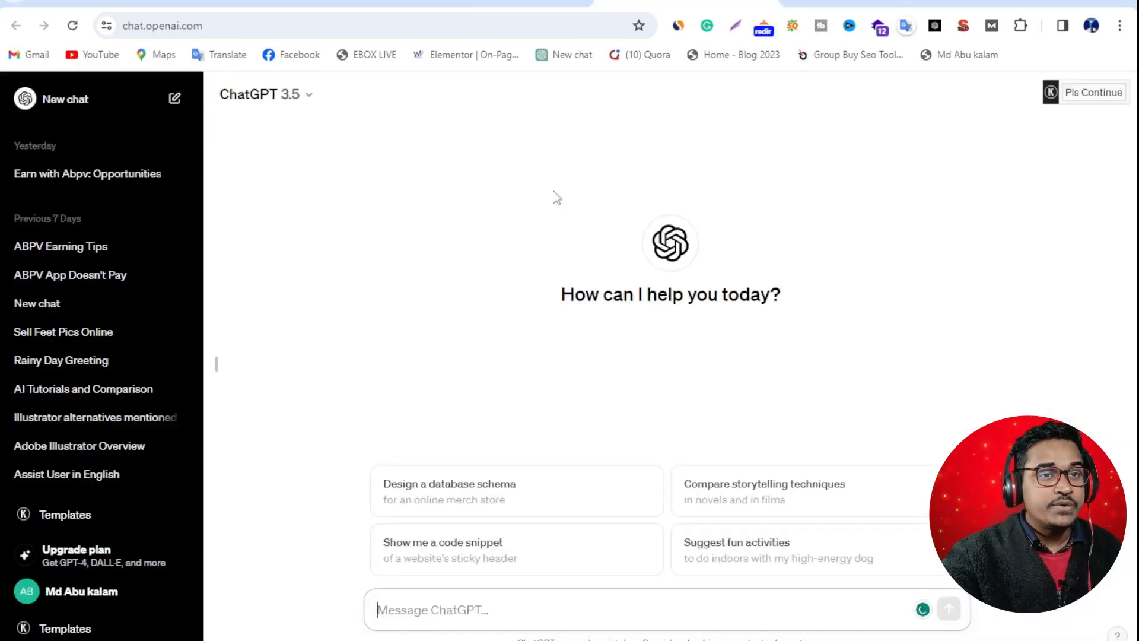
left_click(432, 609)
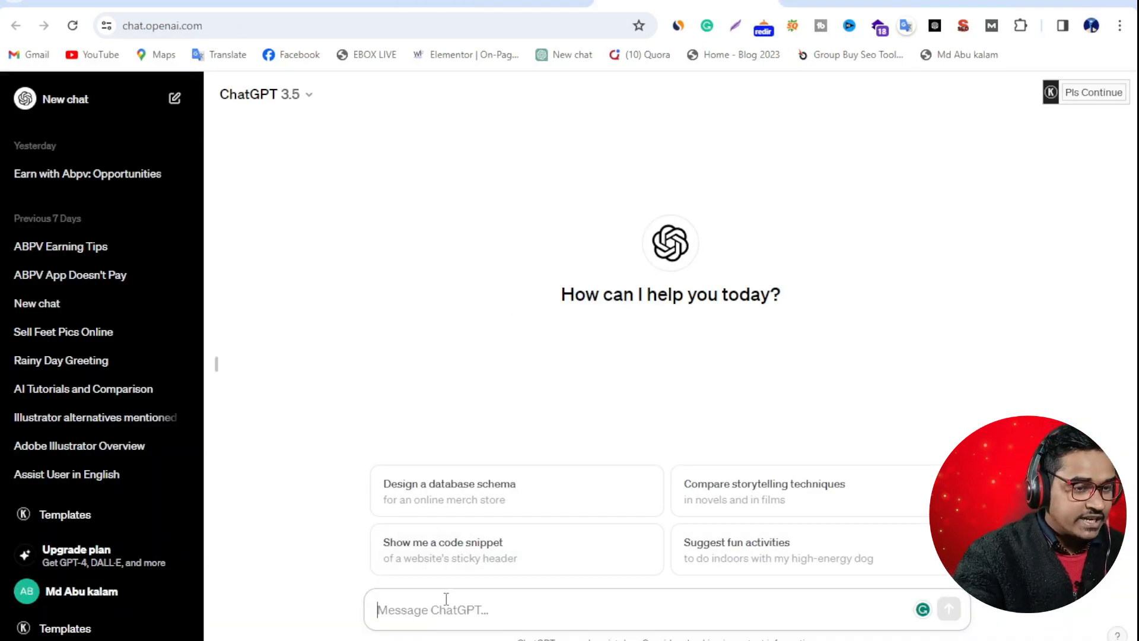
type("W")
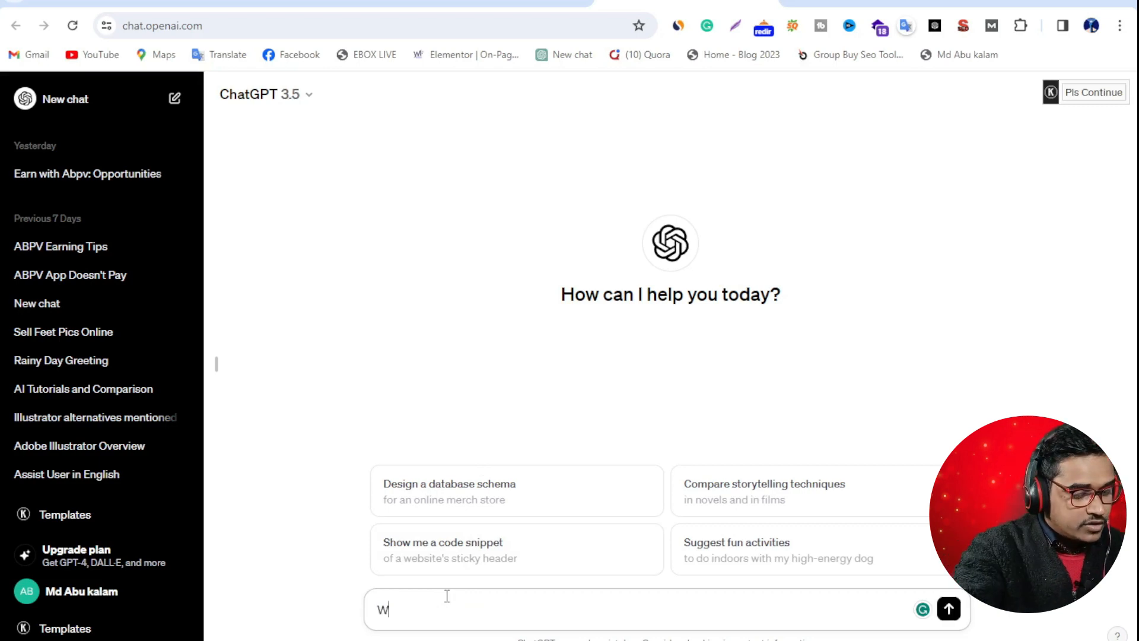
type("rite a 200 words ")
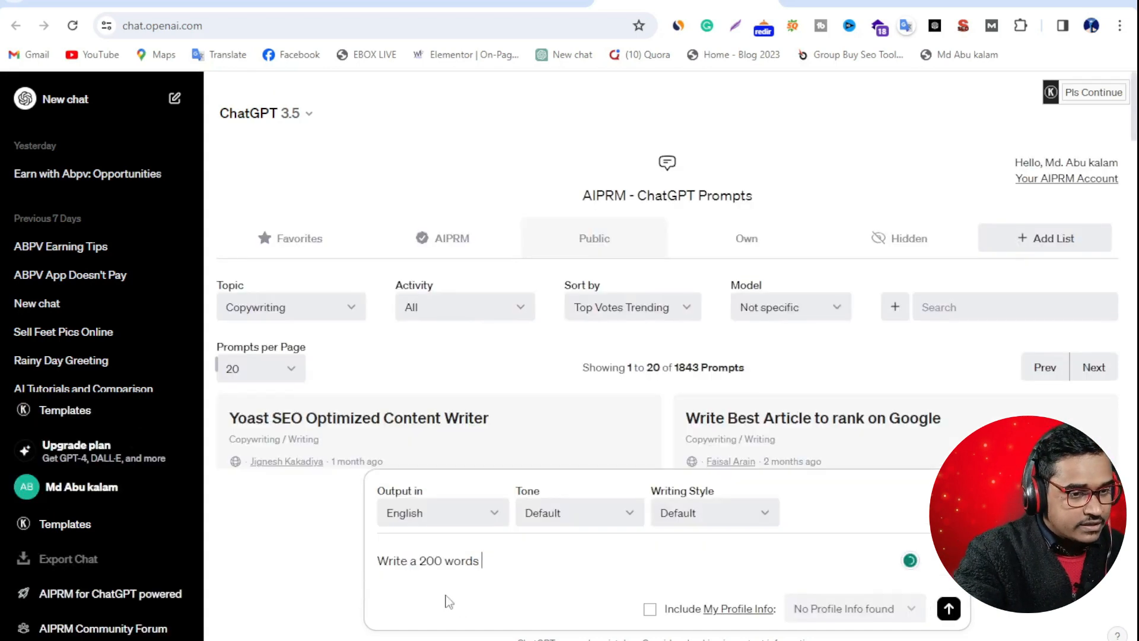
type("Youtube  sc")
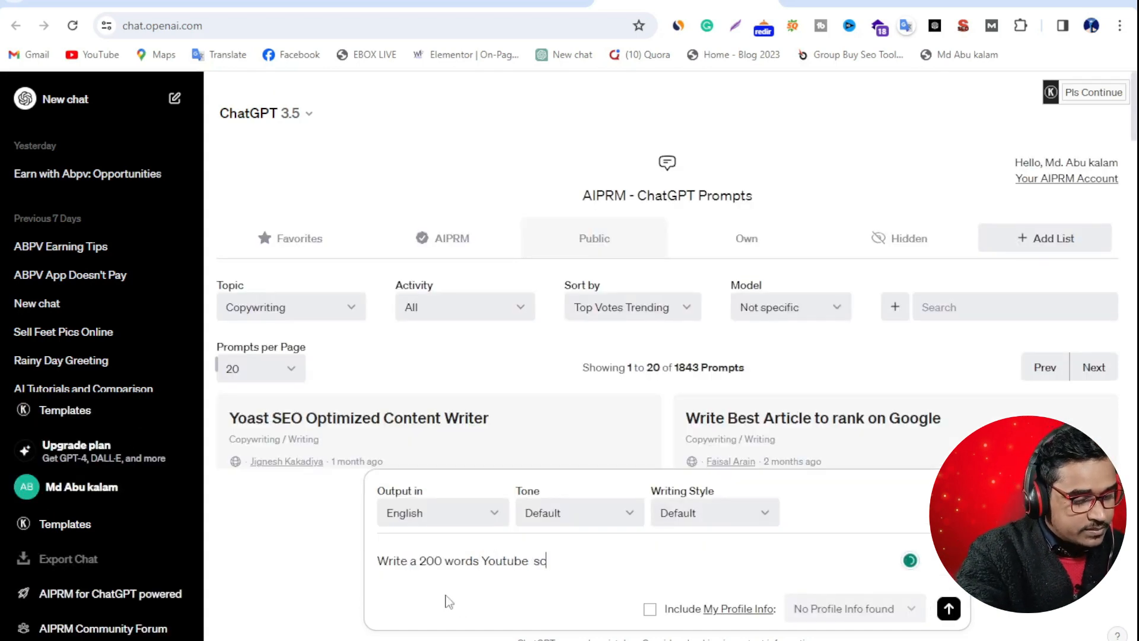
type("ript abou")
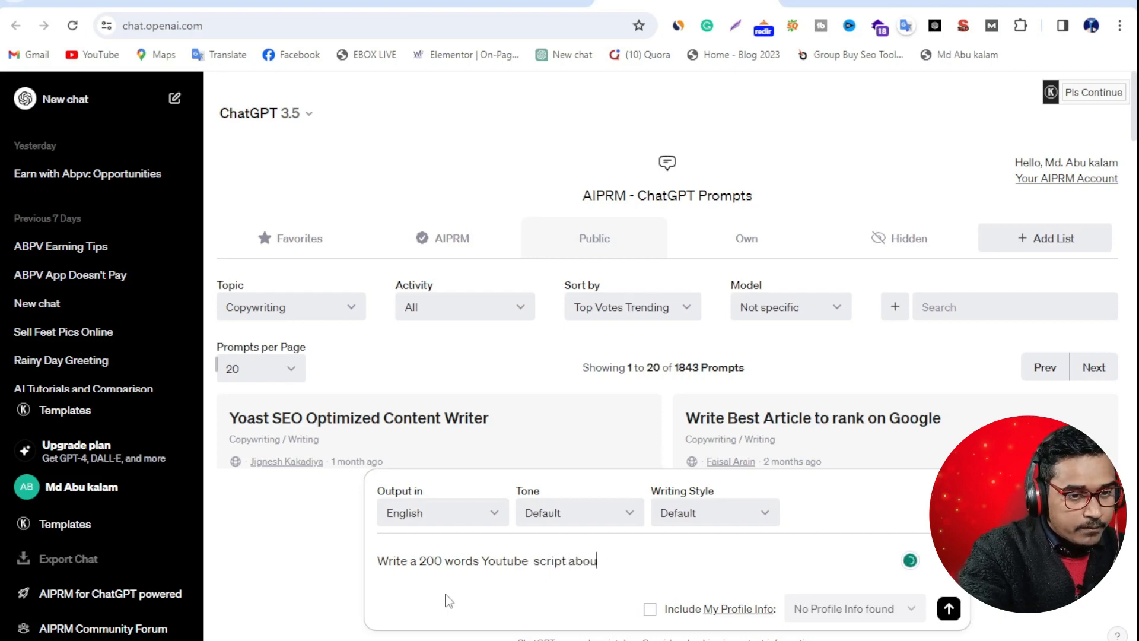
type("t of :")
right_click(648, 560)
left_click(703, 356)
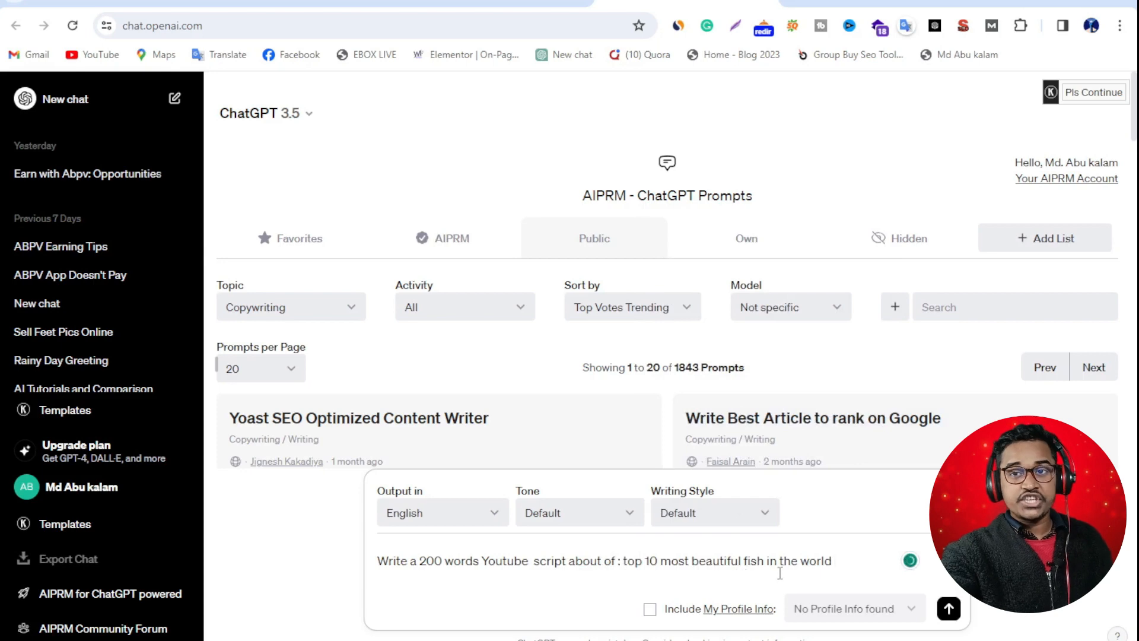
left_click(949, 608)
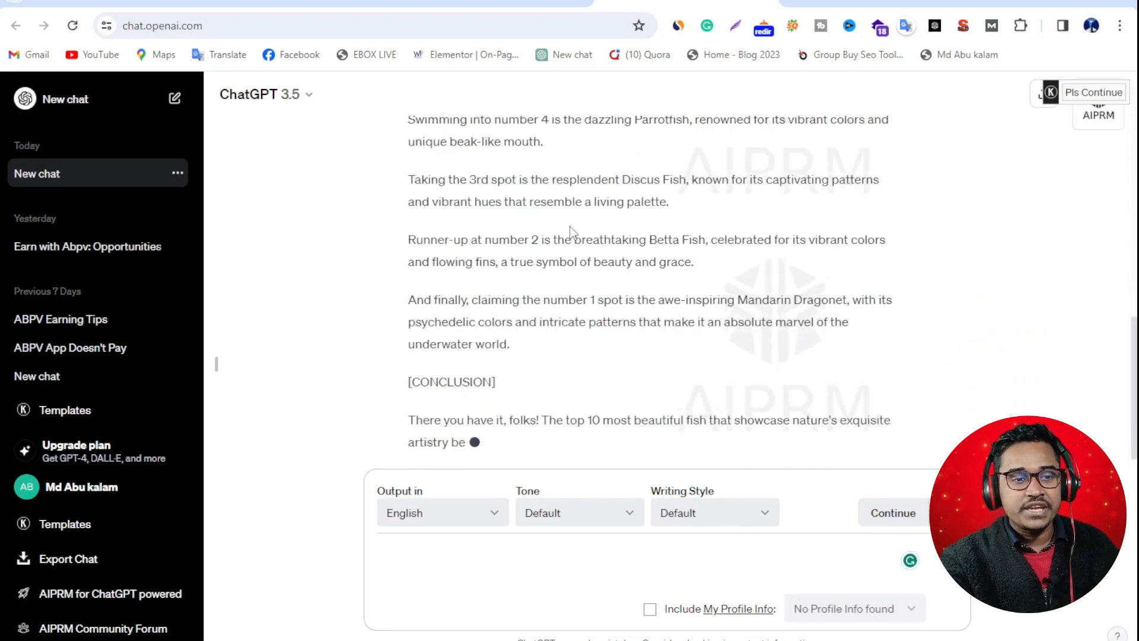
- Review the generated fish script in the ChatGPT reply and copy the whole reply
scroll(585, 349, "up", 15)
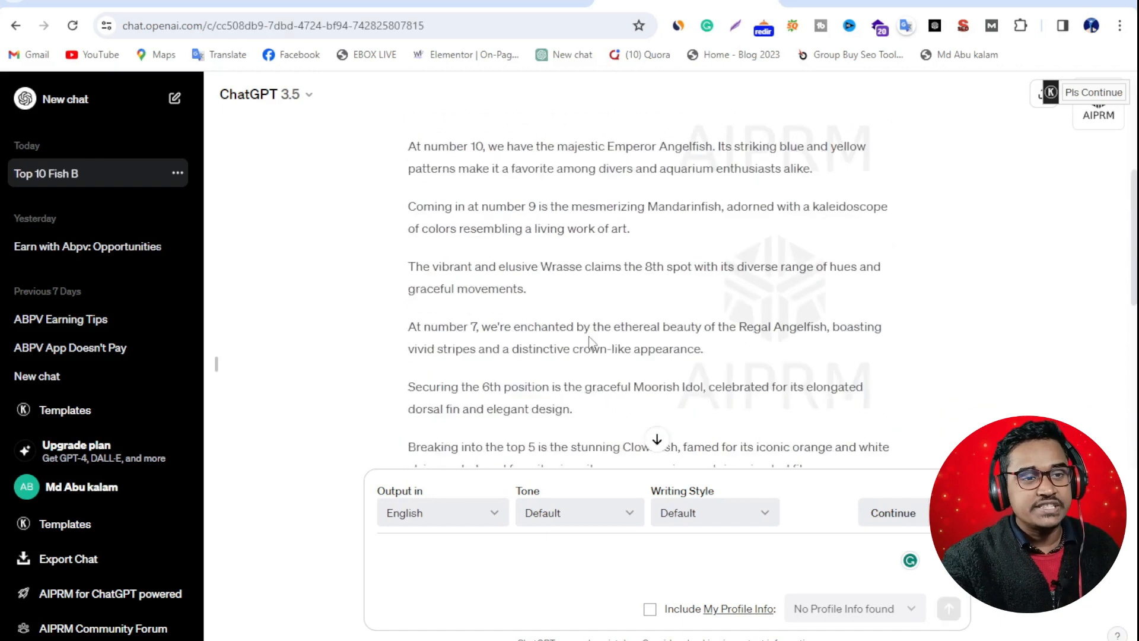
scroll(583, 344, "down", 5)
scroll(583, 344, "down", 8)
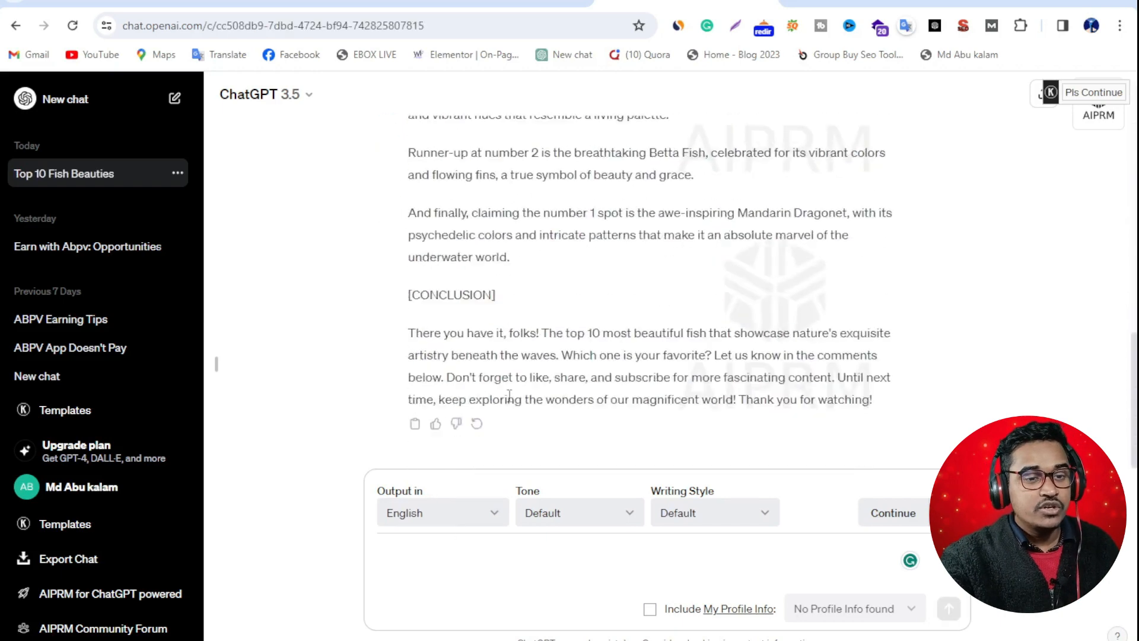
left_click(415, 425)
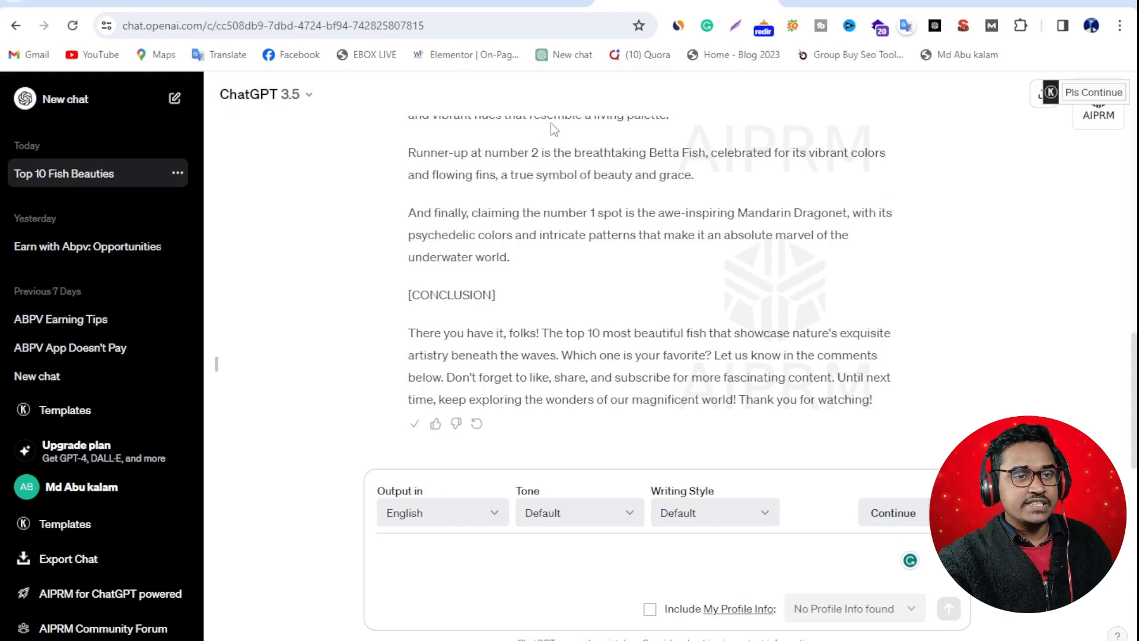
- Switch back to Pictory, paste the copied script into the script editor and name the video "Top 10 fish"
left_click(490, 4)
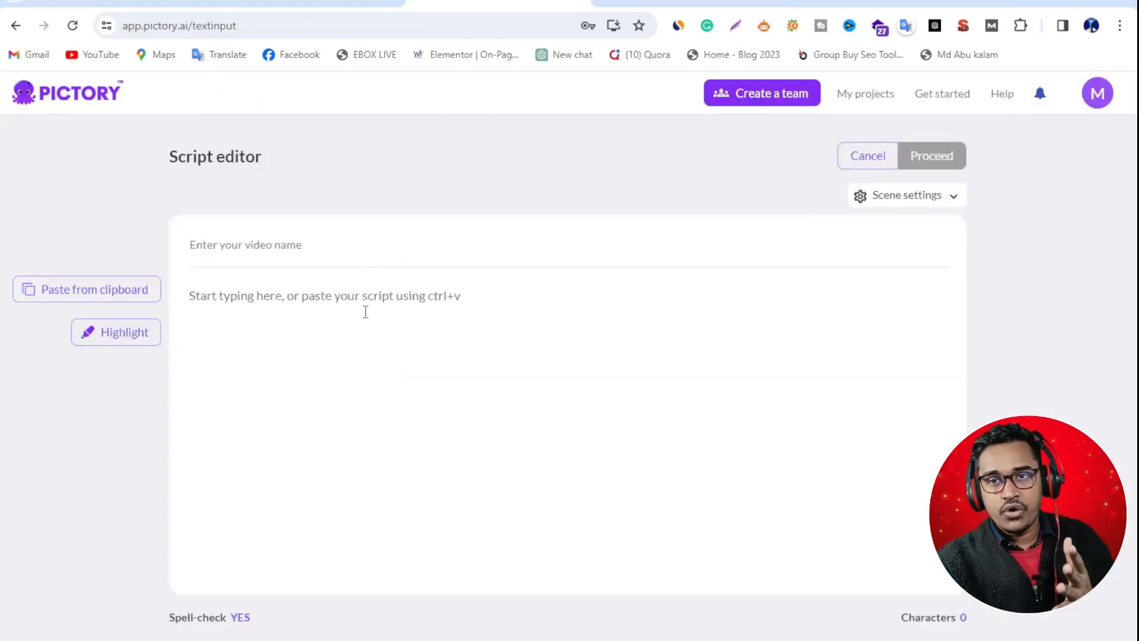
left_click(265, 306)
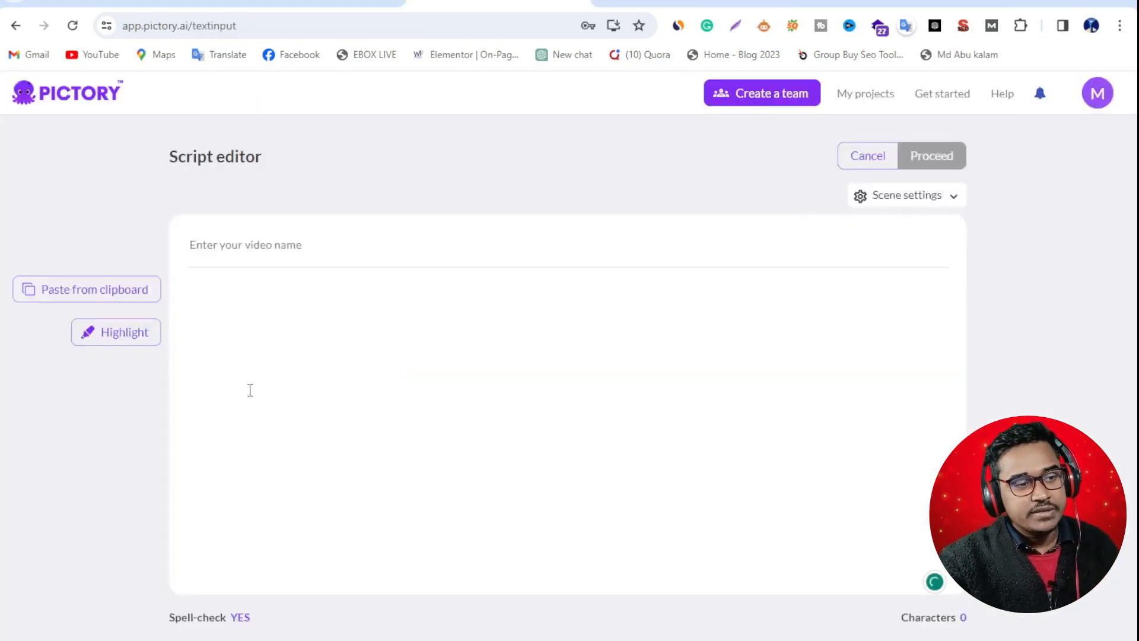
left_click(122, 289)
left_click(259, 245)
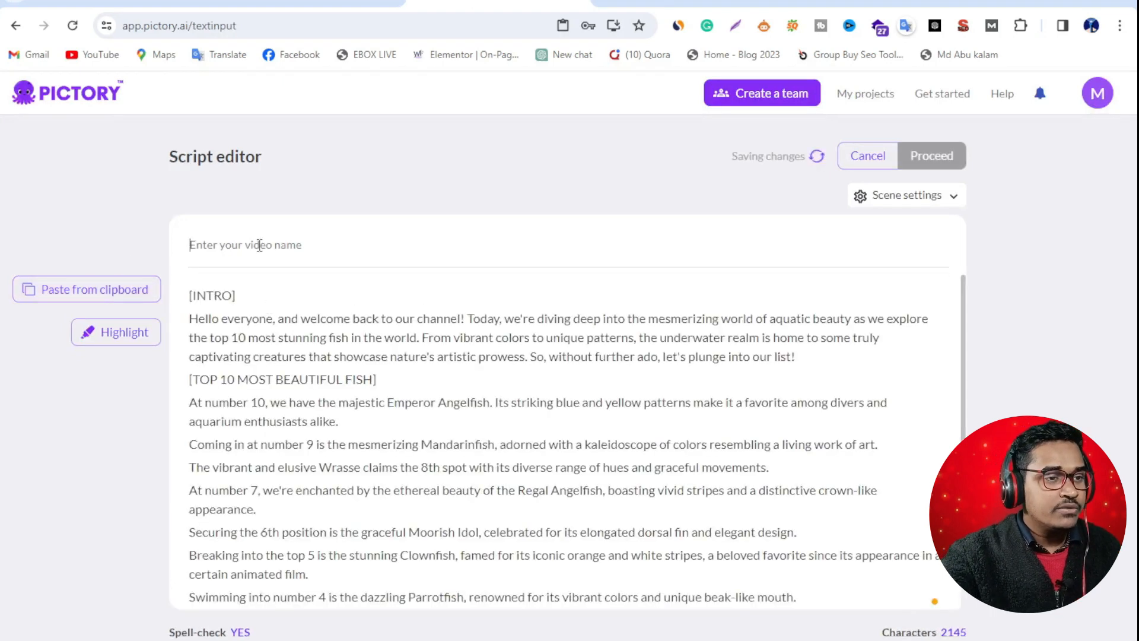
type("Top 10 fish")
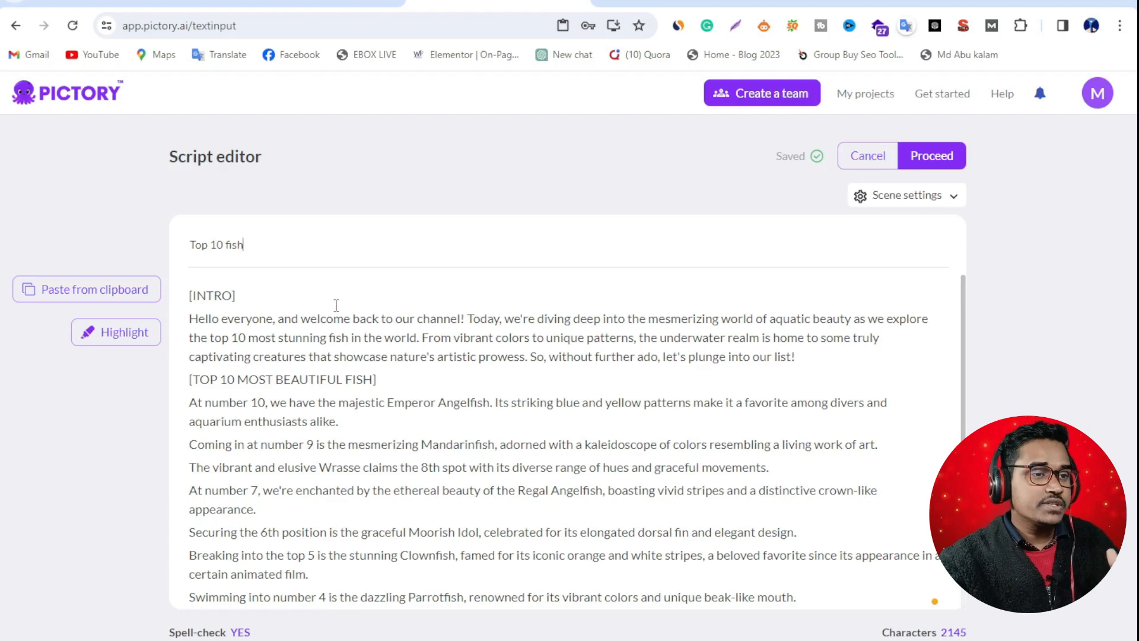
- Delete the [INTRO] and [TOP 10 MOST BEAUTIFUL FISH] heading texts from the script
left_click_drag(249, 292, 176, 296)
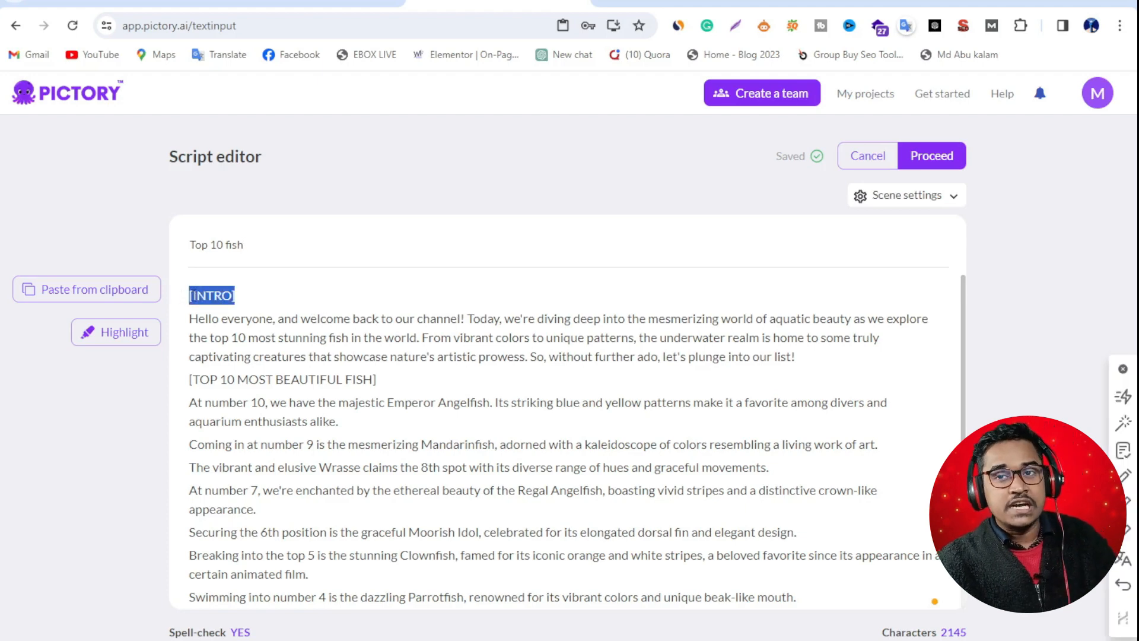
key("BackSpace")
left_click_drag(387, 383, 185, 380)
key("BackSpace")
- Delete the [CONCLUSION] heading text near the end of the script and check the script for leftover headings
scroll(348, 351, "down", 3)
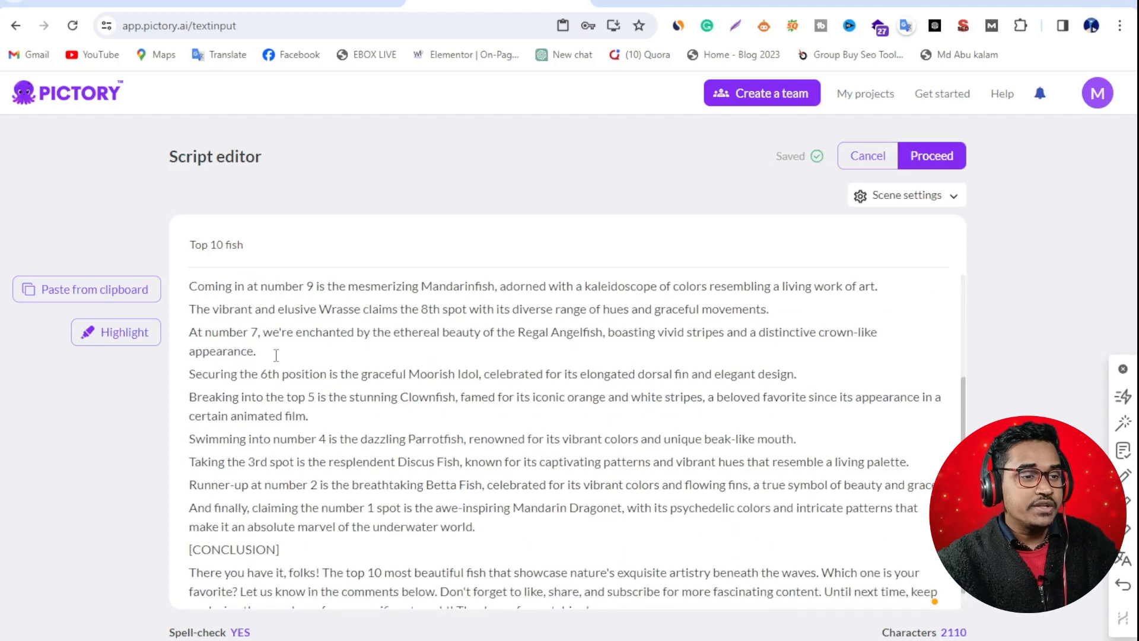
scroll(394, 376, "up", 3)
scroll(379, 376, "down", 4)
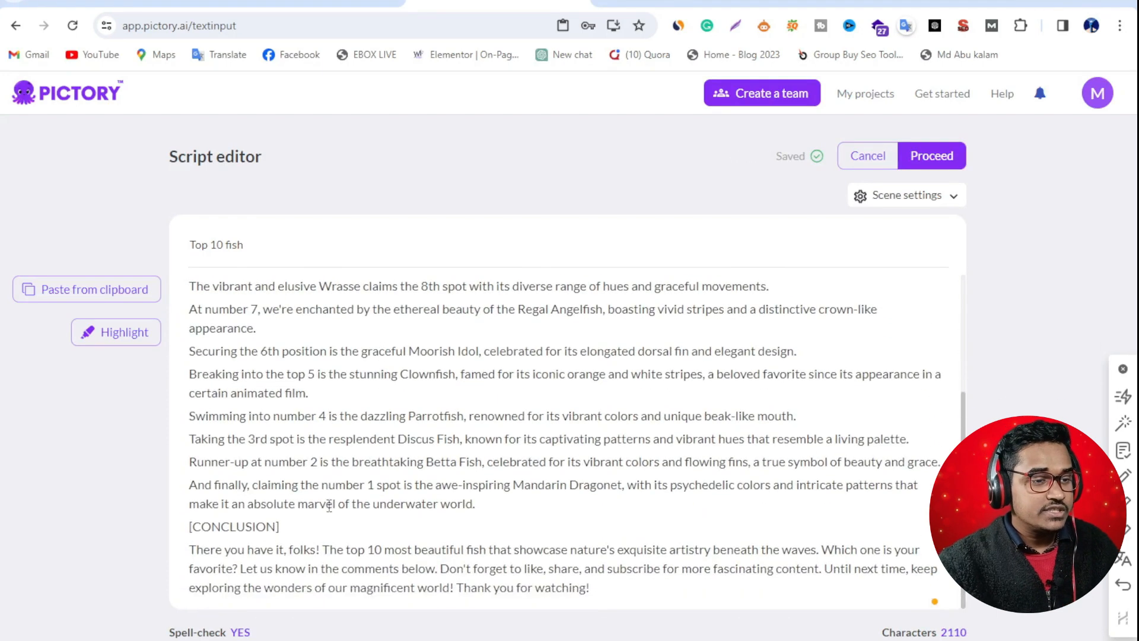
left_click_drag(312, 529, 187, 527)
key("BackSpace")
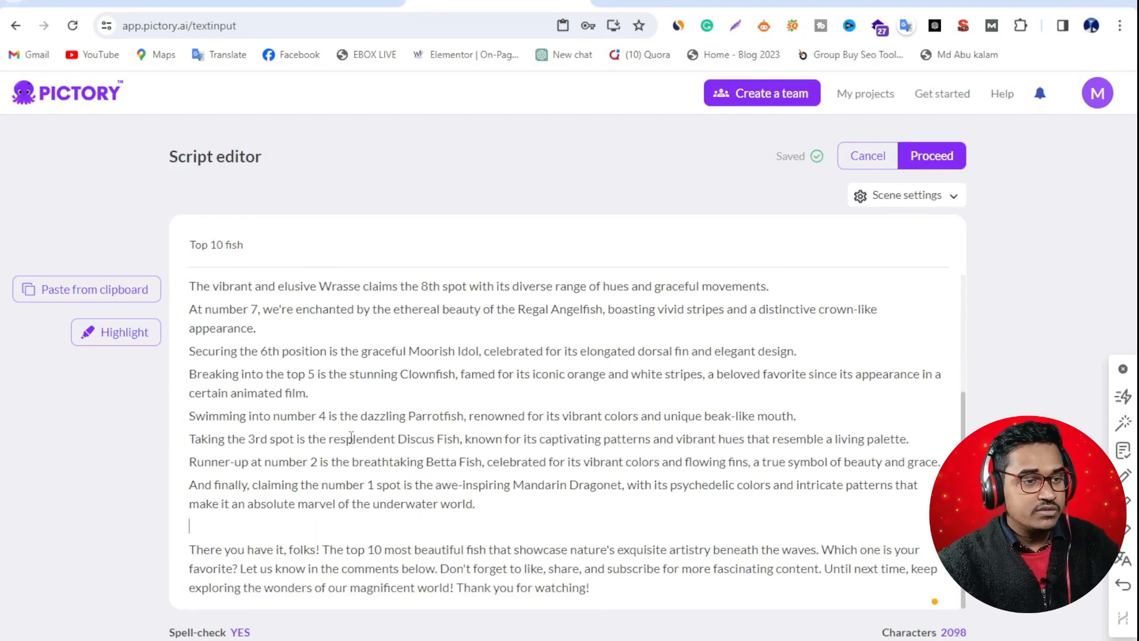
left_click(330, 392)
scroll(460, 380, "up", 2)
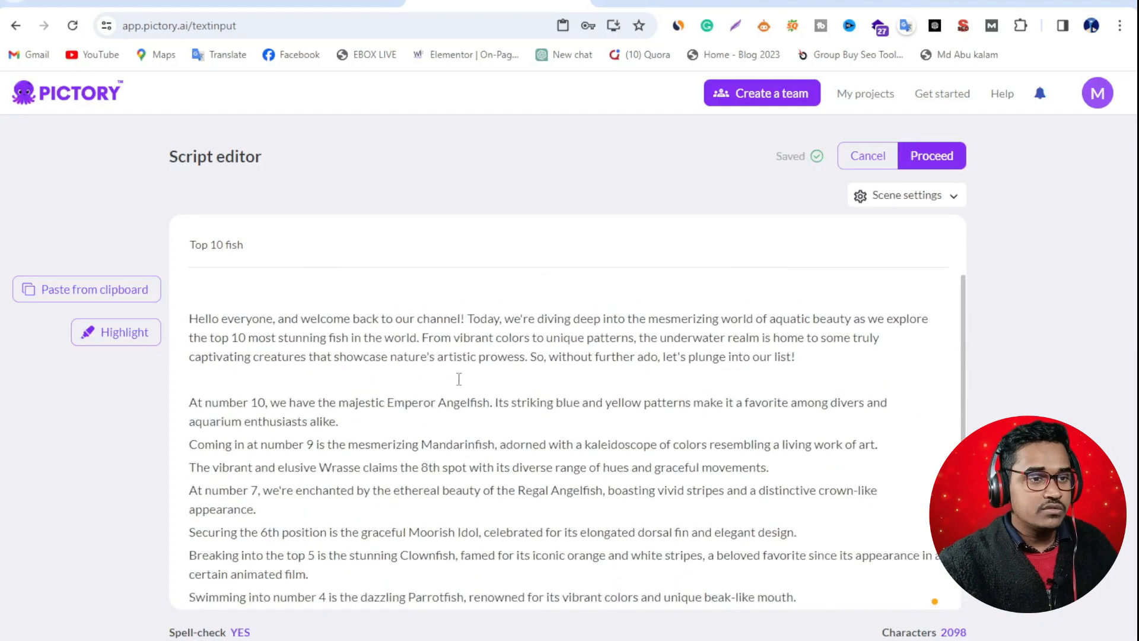
scroll(458, 378, "down", 2)
scroll(459, 378, "up", 3)
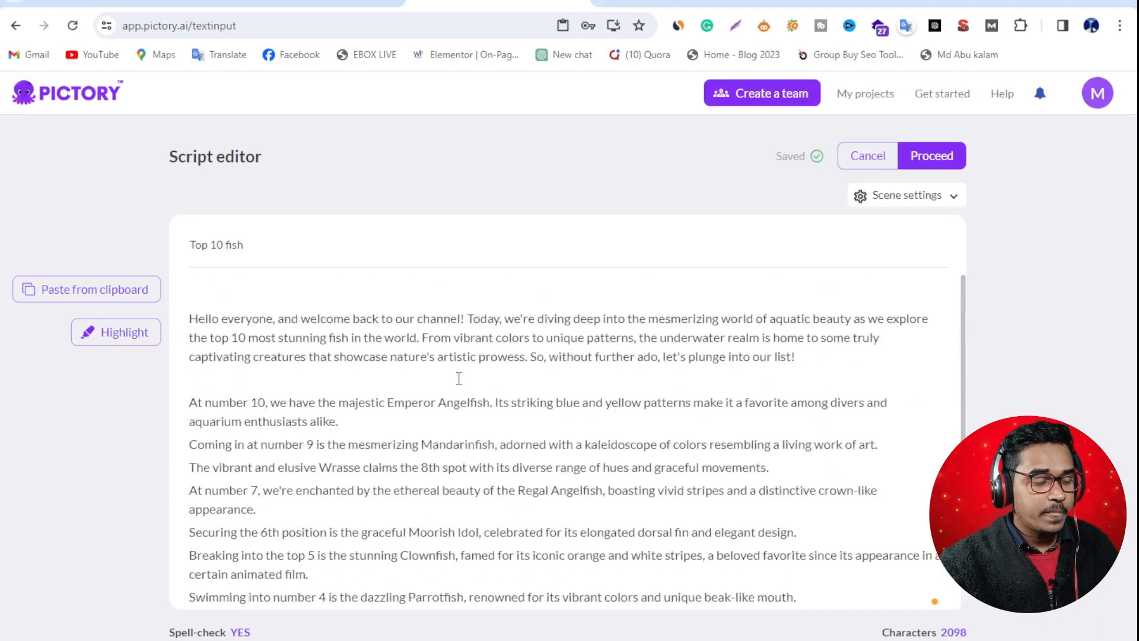
- Proceed with the finished script, apply the Caption Grey template in 16:9 aspect ratio and collapse the getting-started checklist
left_click(942, 166)
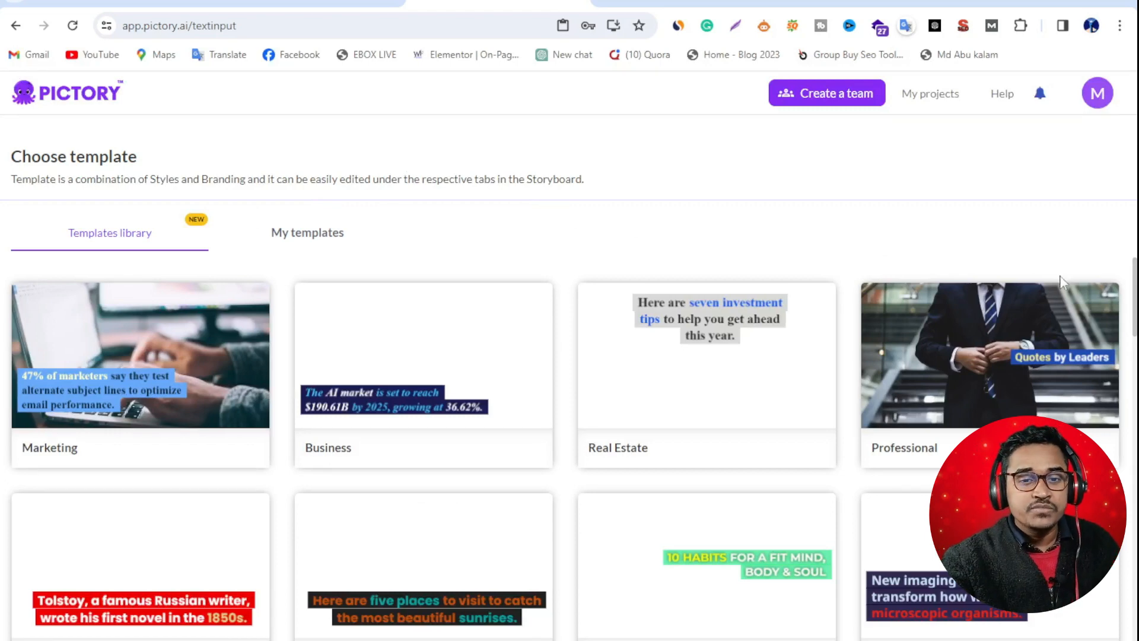
scroll(699, 422, "down", 4)
scroll(591, 457, "down", 3)
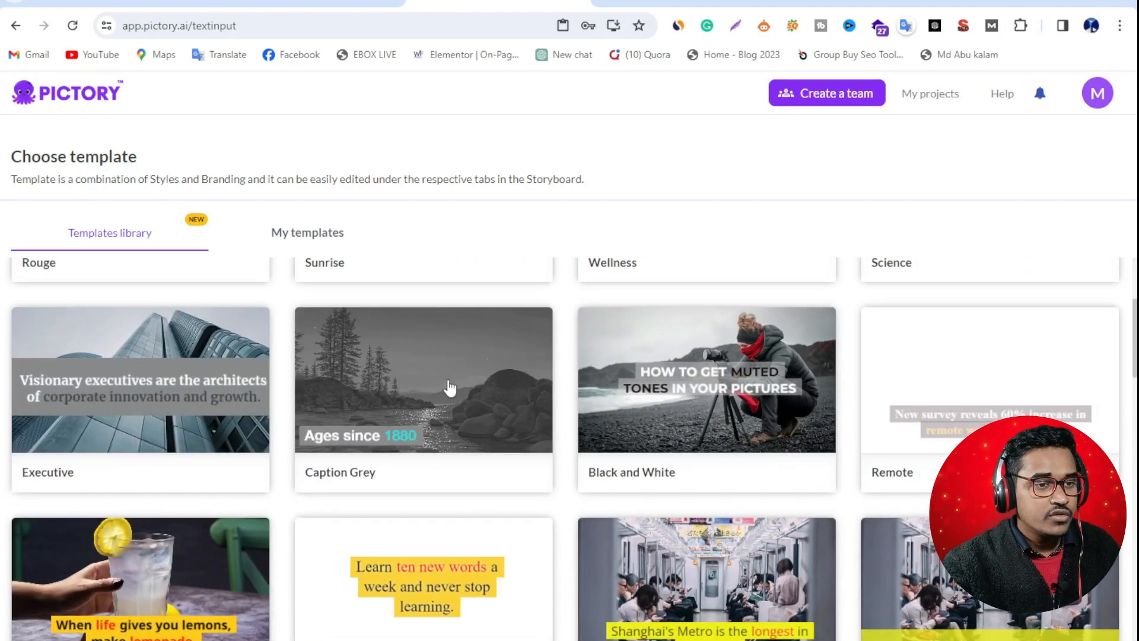
left_click(415, 388)
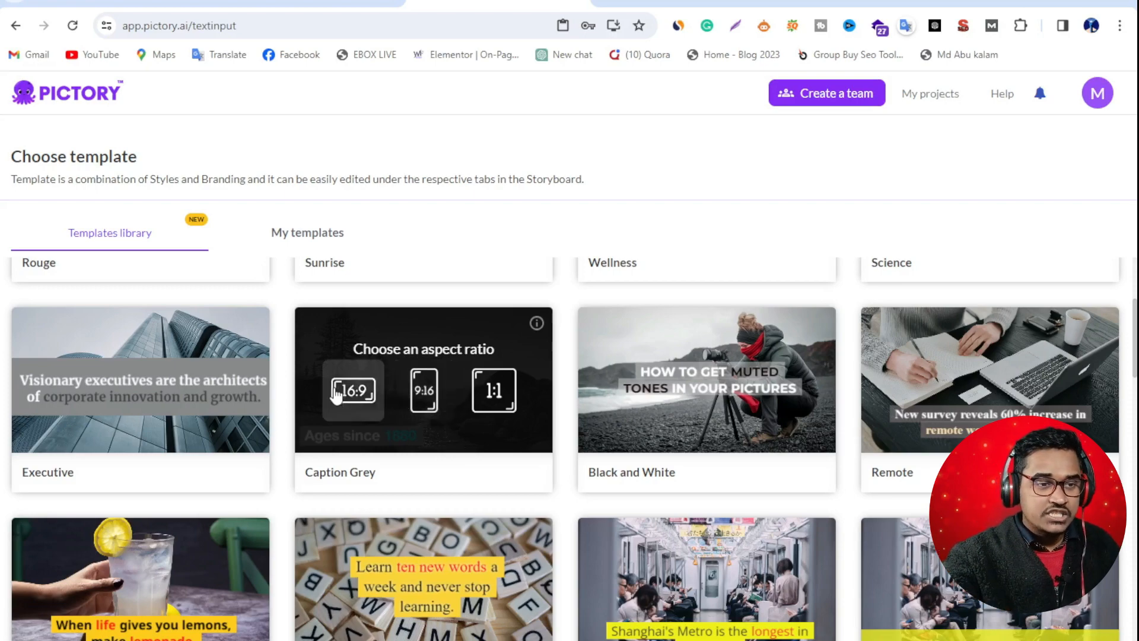
left_click(353, 389)
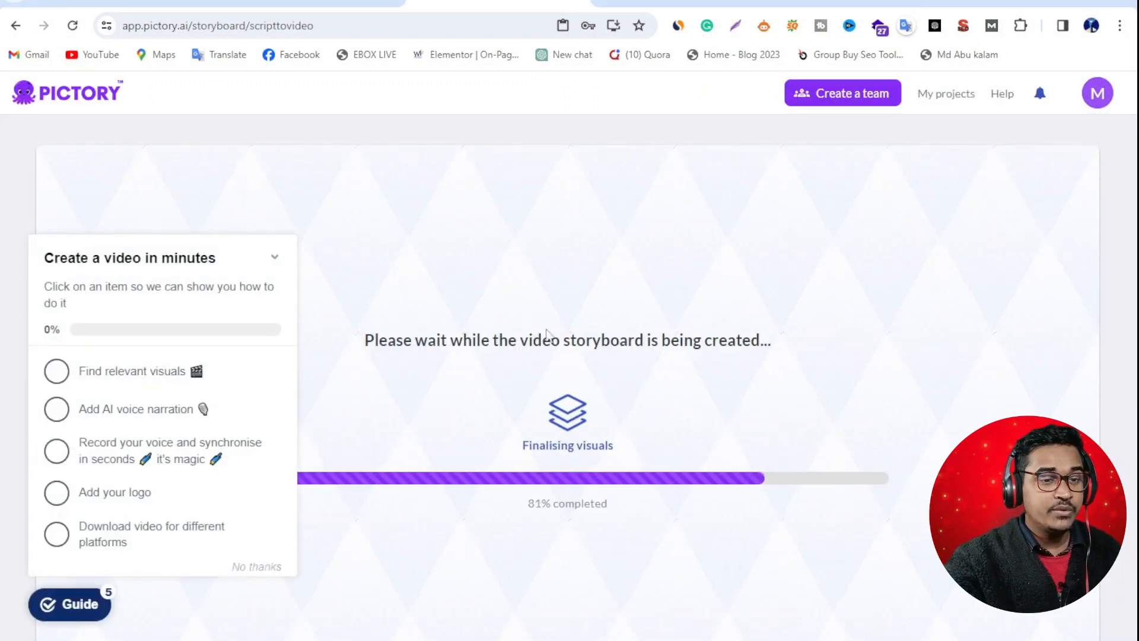
left_click(277, 261)
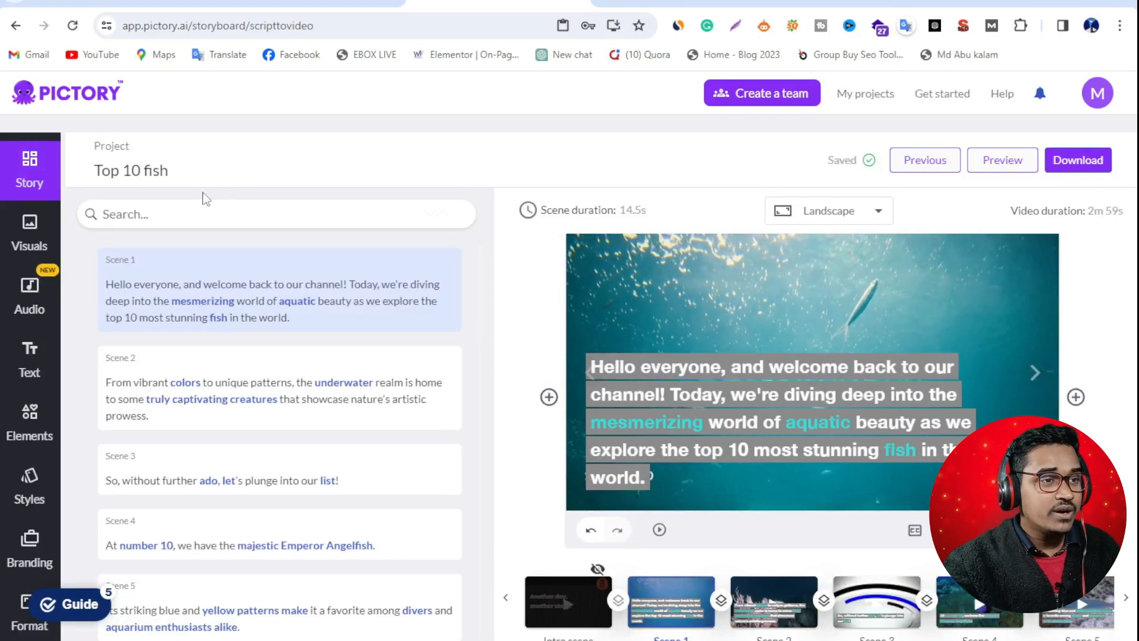
- Review the generated storyboard by opening scenes 3 and 4 and reading through the list of scene texts
scroll(682, 581, "down", 1)
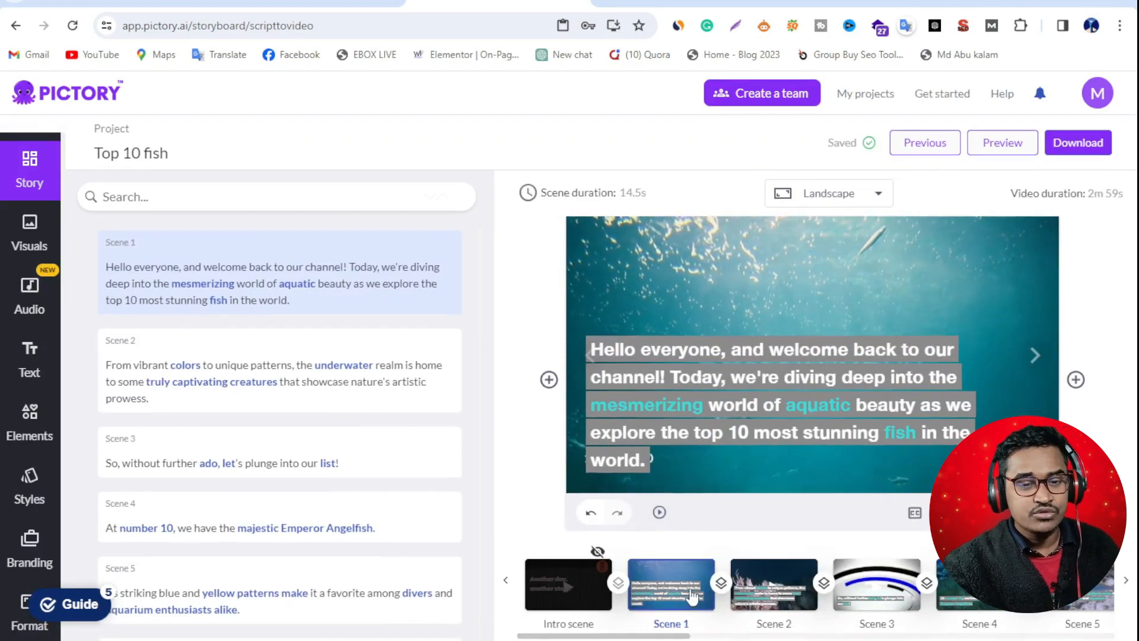
left_click(881, 589)
left_click(964, 584)
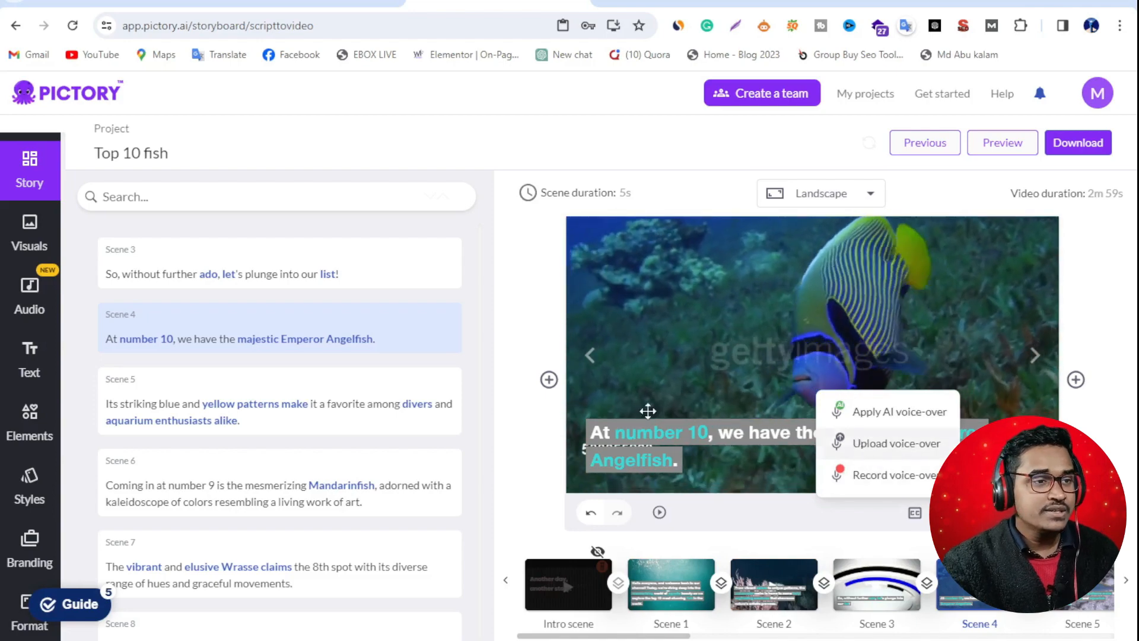
scroll(377, 527, "down", 10)
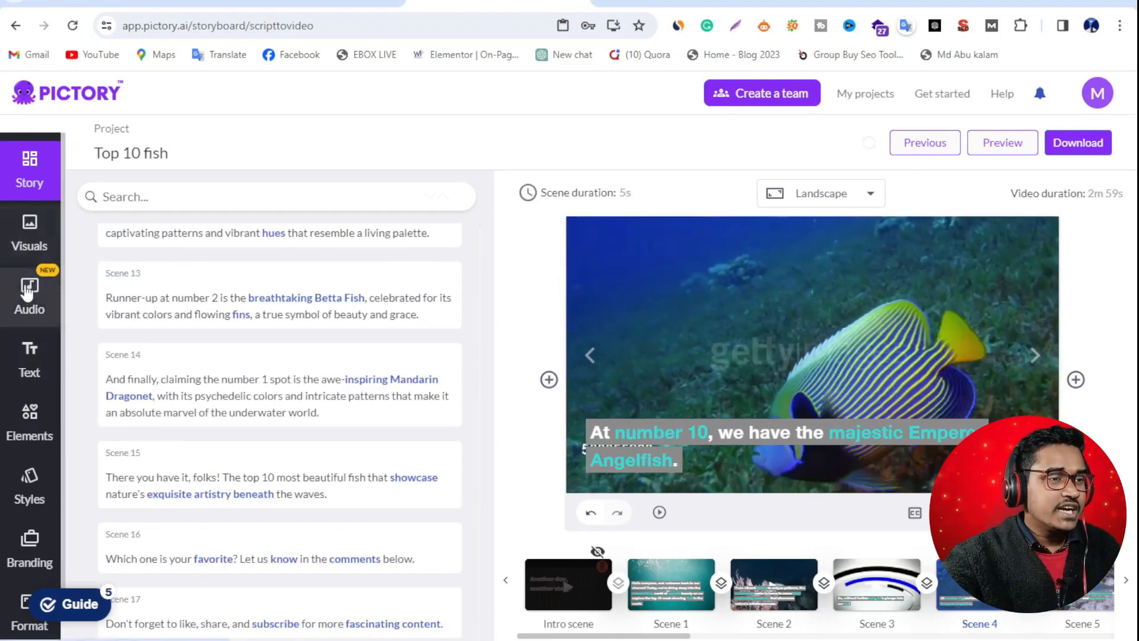
- Open the project's background music and listen to the applied Winter Embers track
left_click(14, 315)
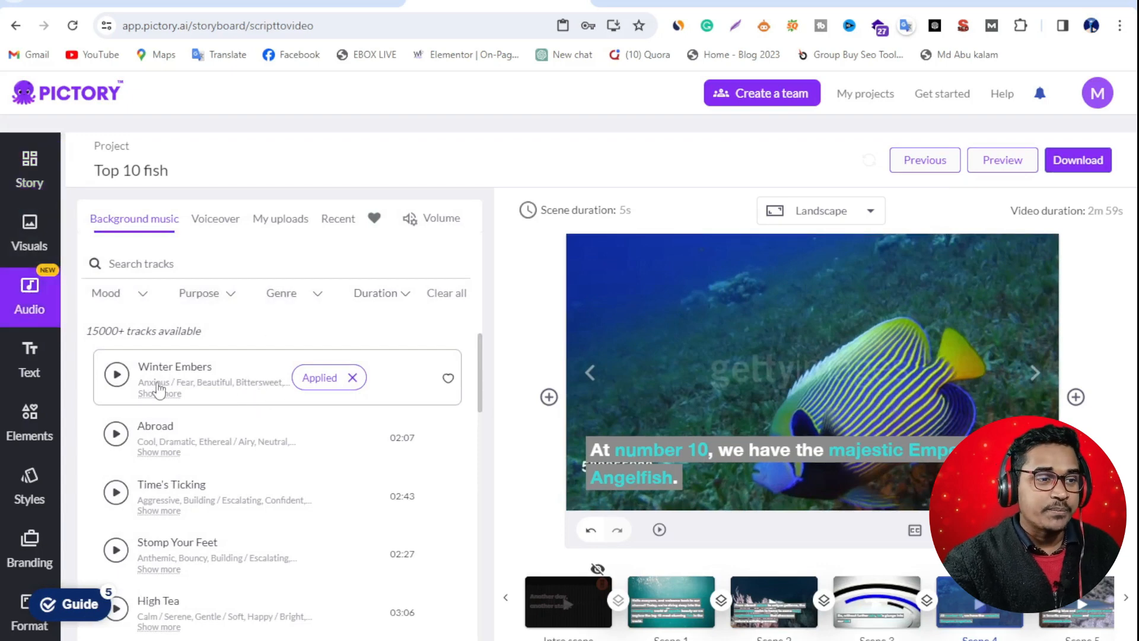
left_click(124, 383)
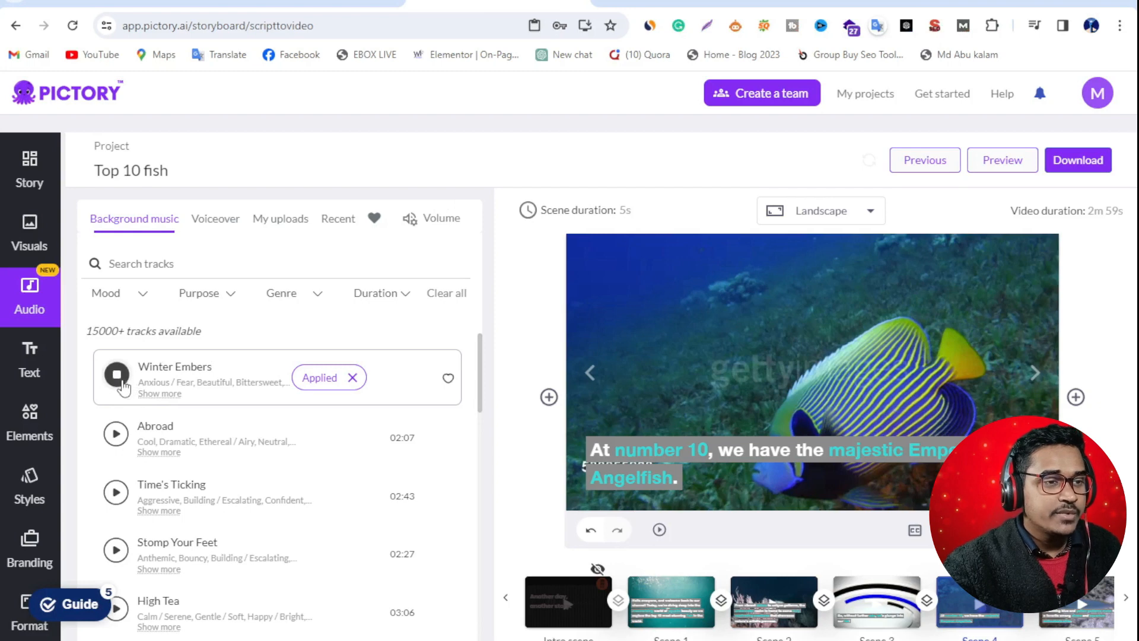
left_click(119, 375)
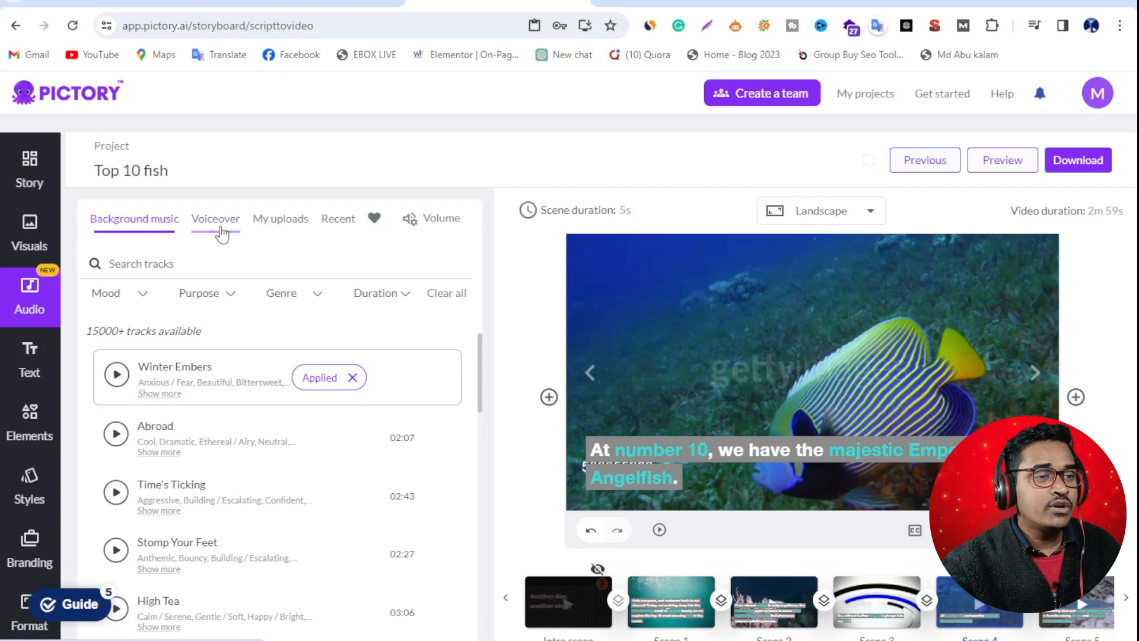
- Browse the premium and standard voiceover voices and listen to the samples of Abby and Aiden
left_click(244, 225)
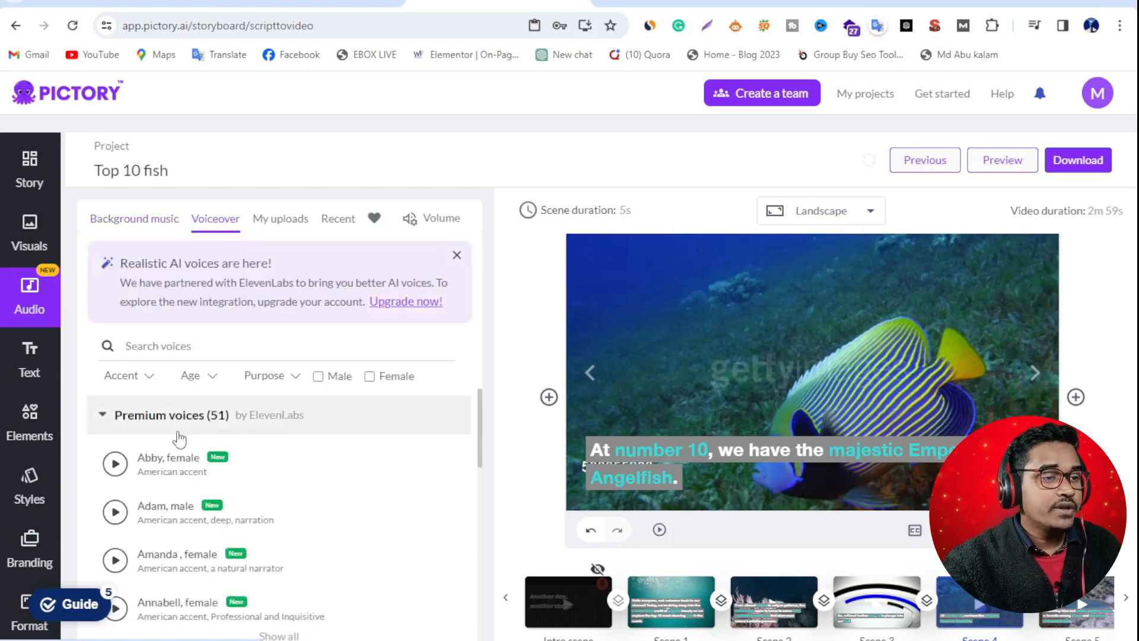
scroll(160, 457, "down", 3)
scroll(159, 460, "up", 3)
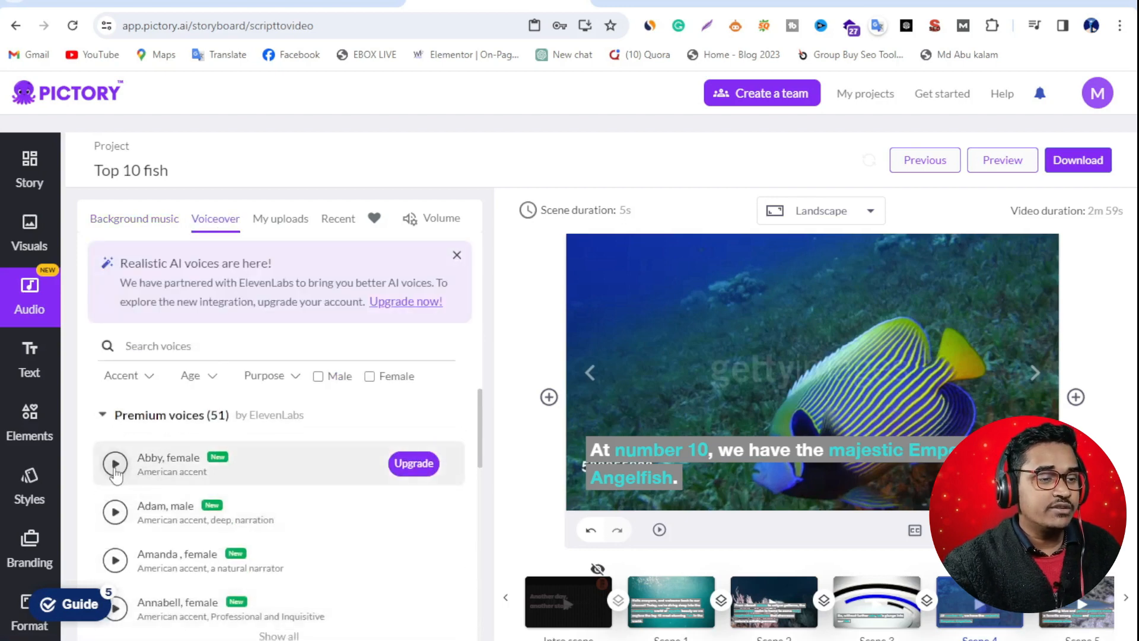
left_click(115, 464)
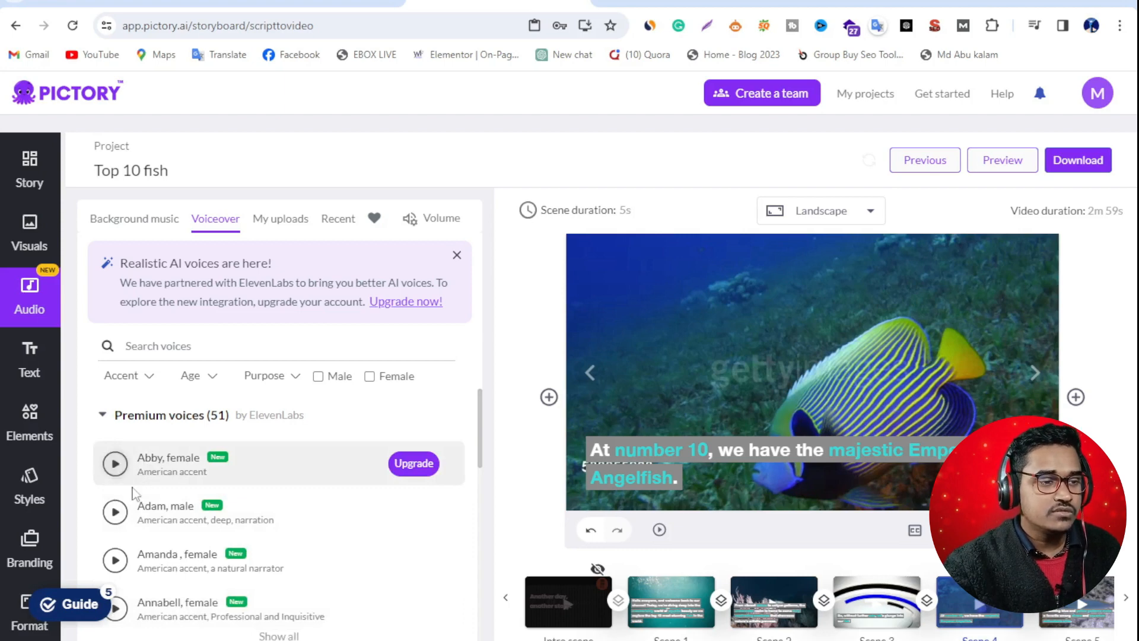
scroll(219, 457, "down", 4)
left_click(116, 466)
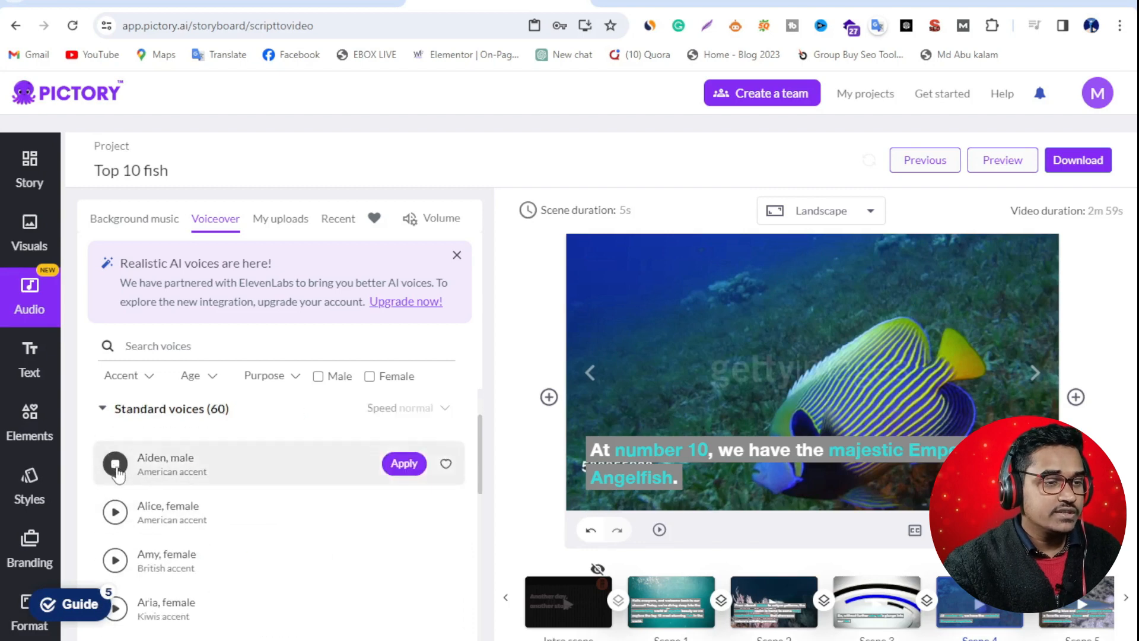
scroll(153, 456, "up", 4)
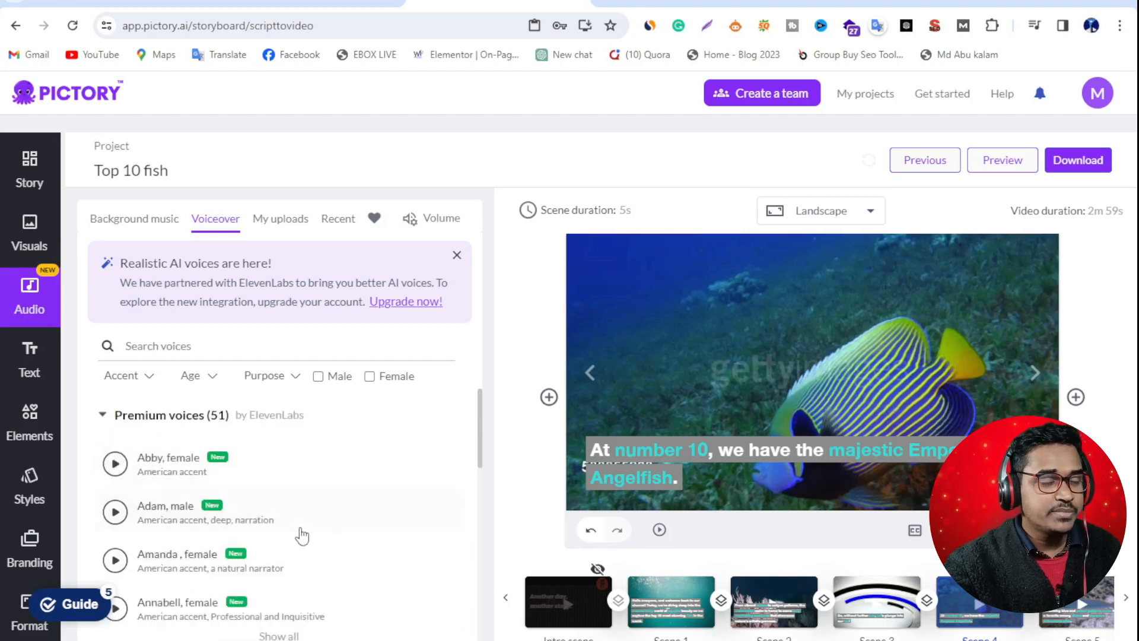
scroll(293, 514, "down", 4)
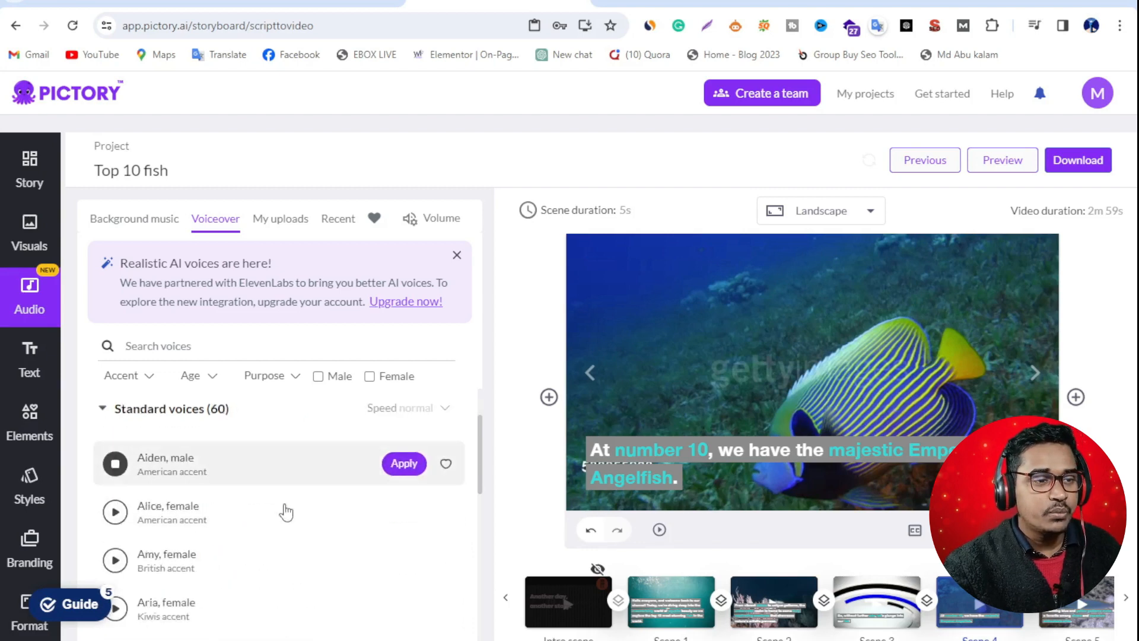
left_click(116, 473)
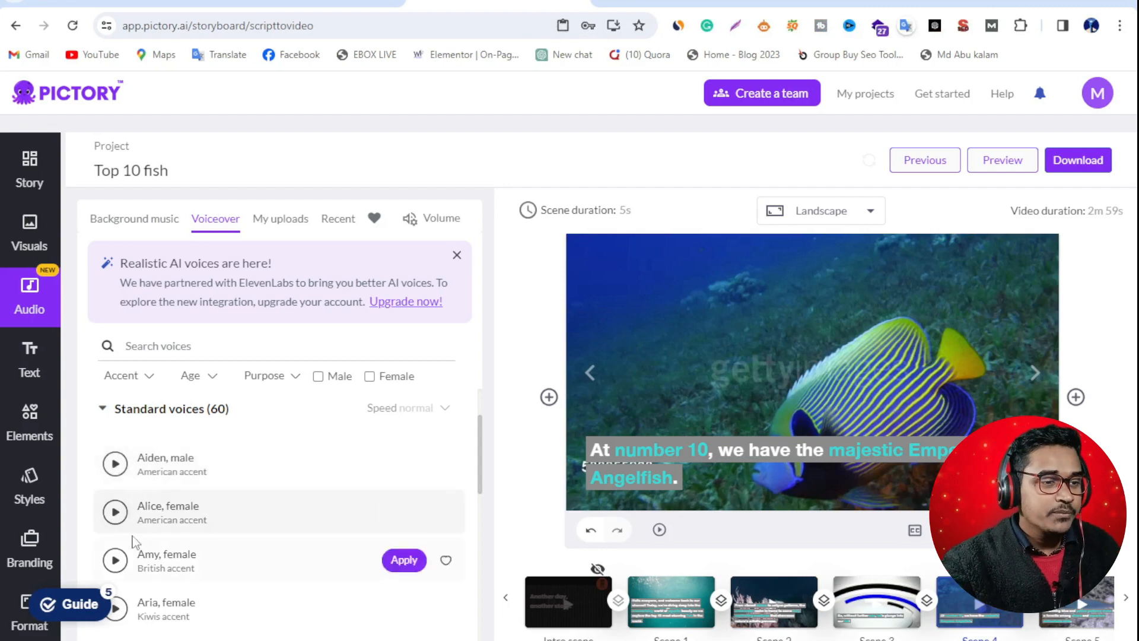
- Listen to the standard voices Alice, Amy and Aria, and apply Aria as the video's voiceover
left_click(115, 514)
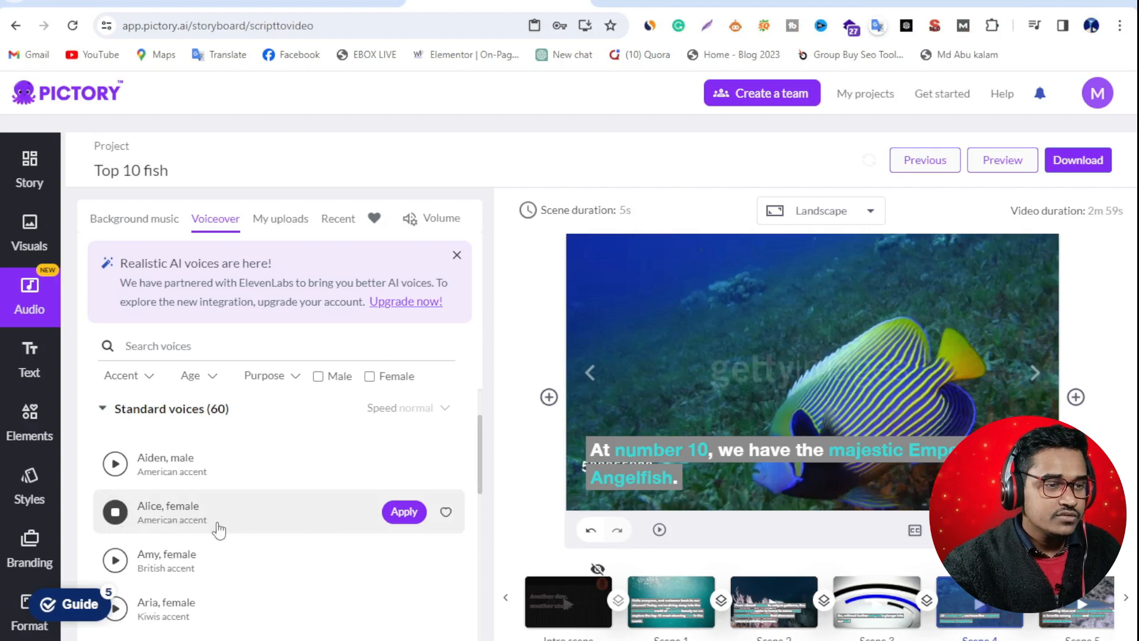
left_click(115, 560)
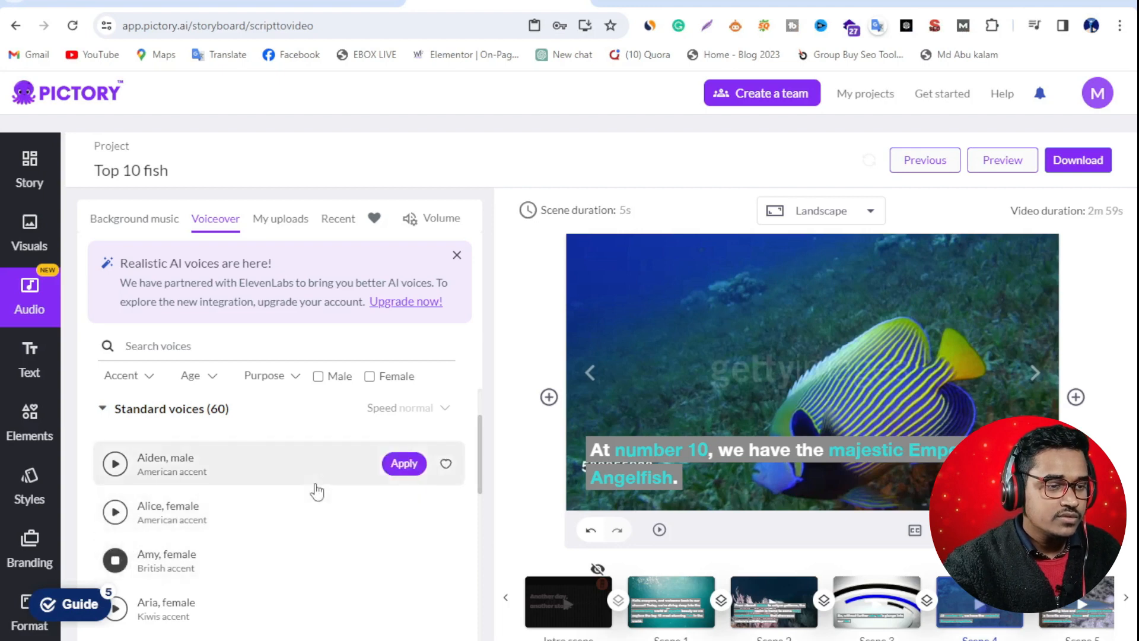
scroll(267, 499, "down", 1)
left_click(114, 529)
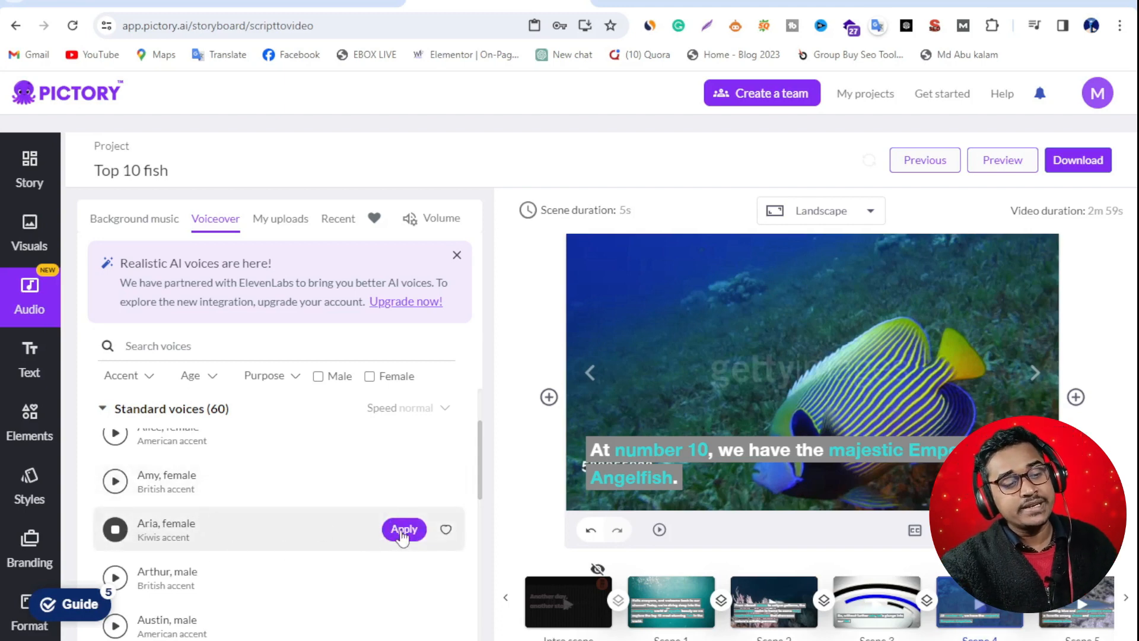
left_click(404, 528)
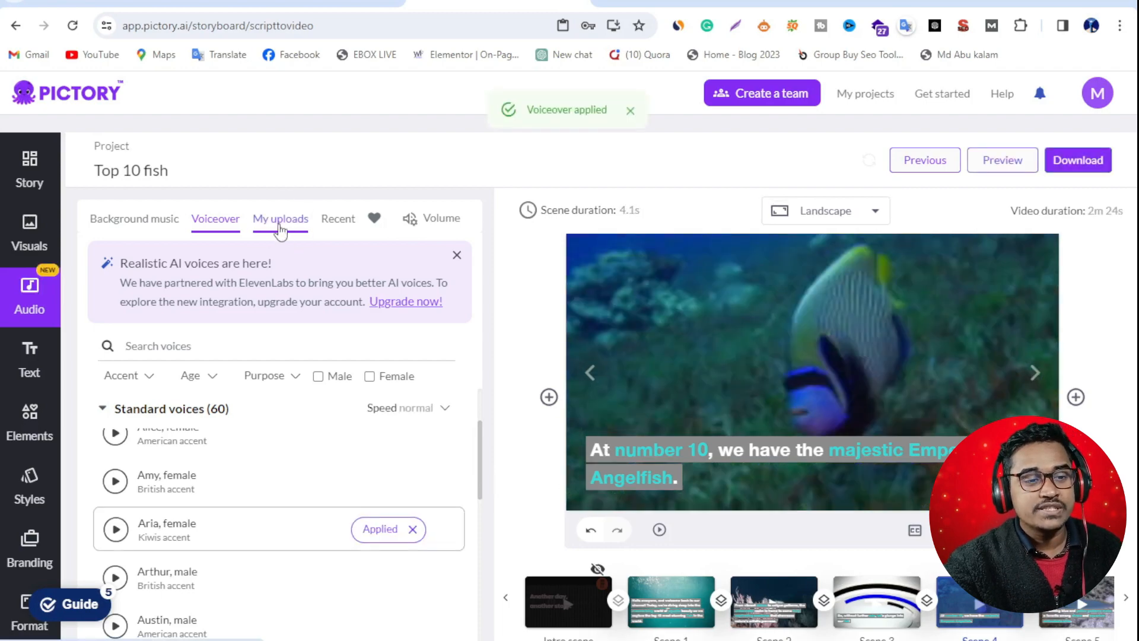
- Play scene 4 to check its narration and music, and look through the uploaded audio and background music
left_click(659, 530)
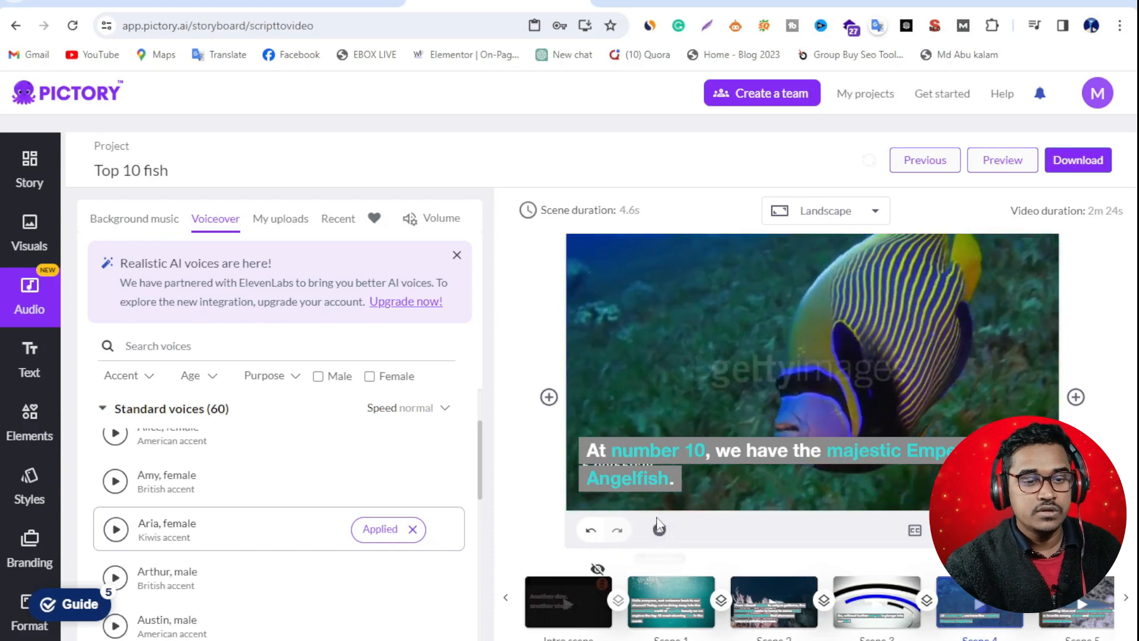
left_click(660, 529)
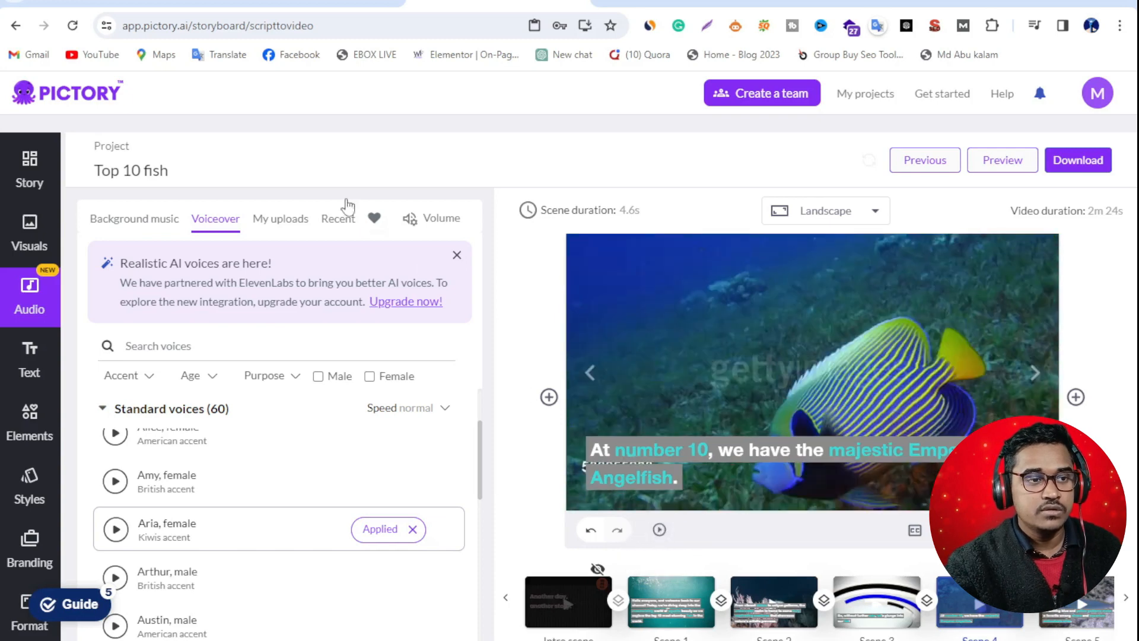
left_click(281, 219)
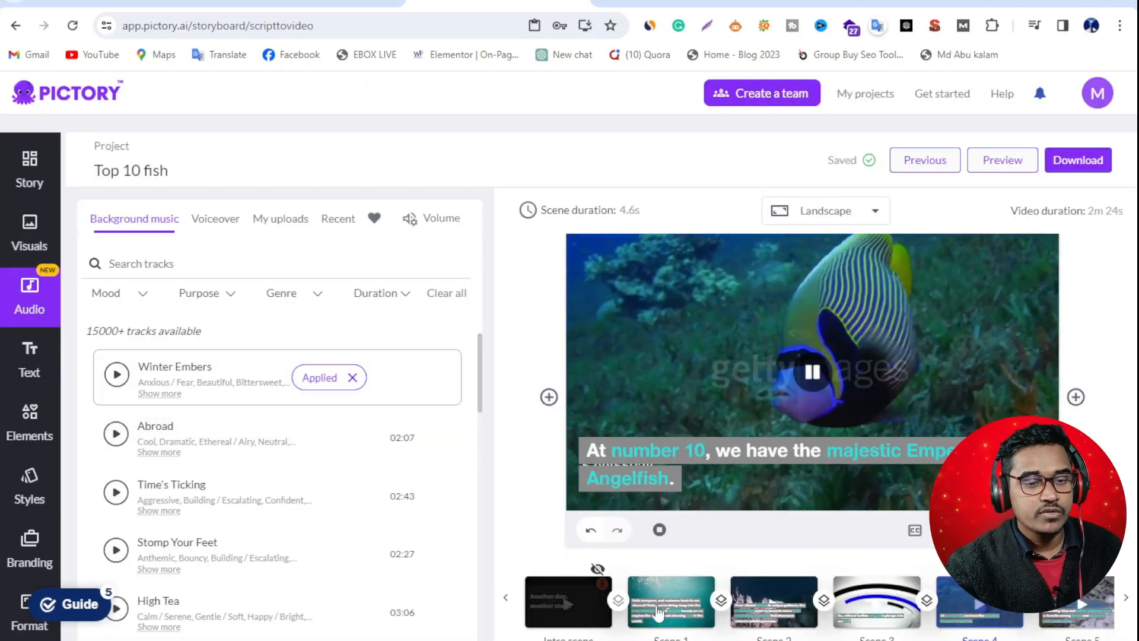
left_click(584, 210)
left_click(507, 419)
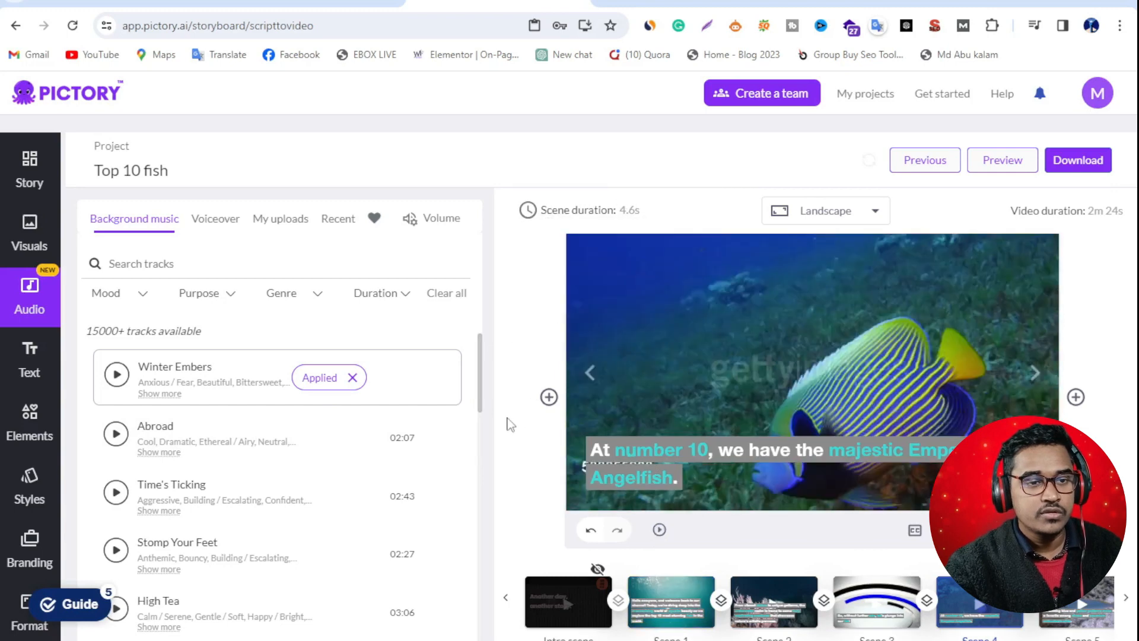
- Look at the voice-over options for scene 4 and close them without choosing one
left_click(1008, 530)
left_click(949, 530)
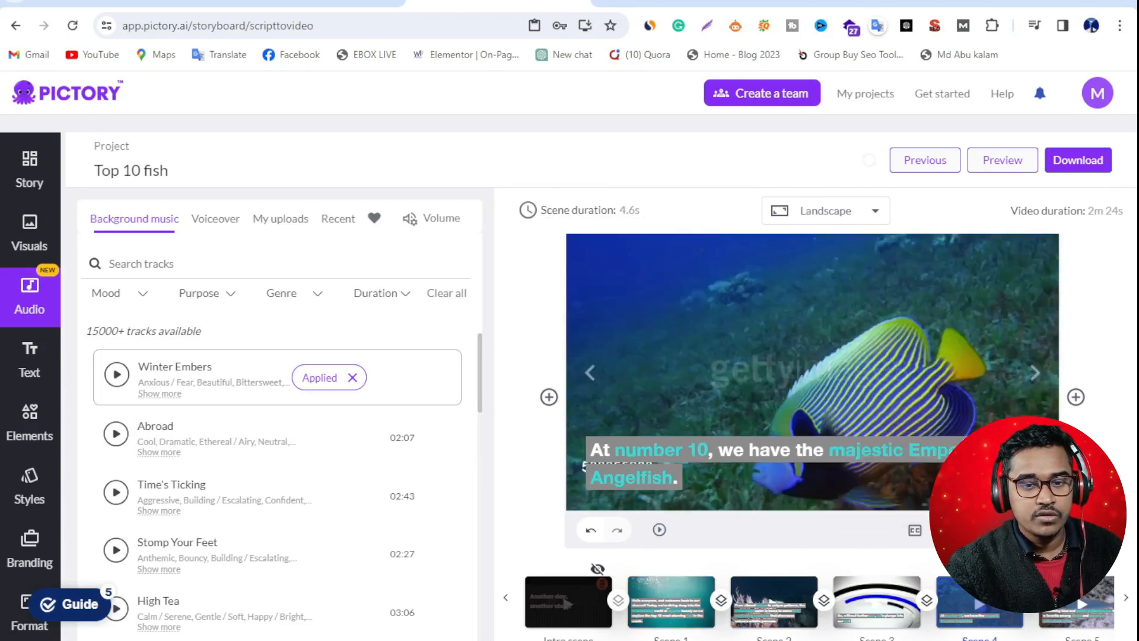
left_click(950, 530)
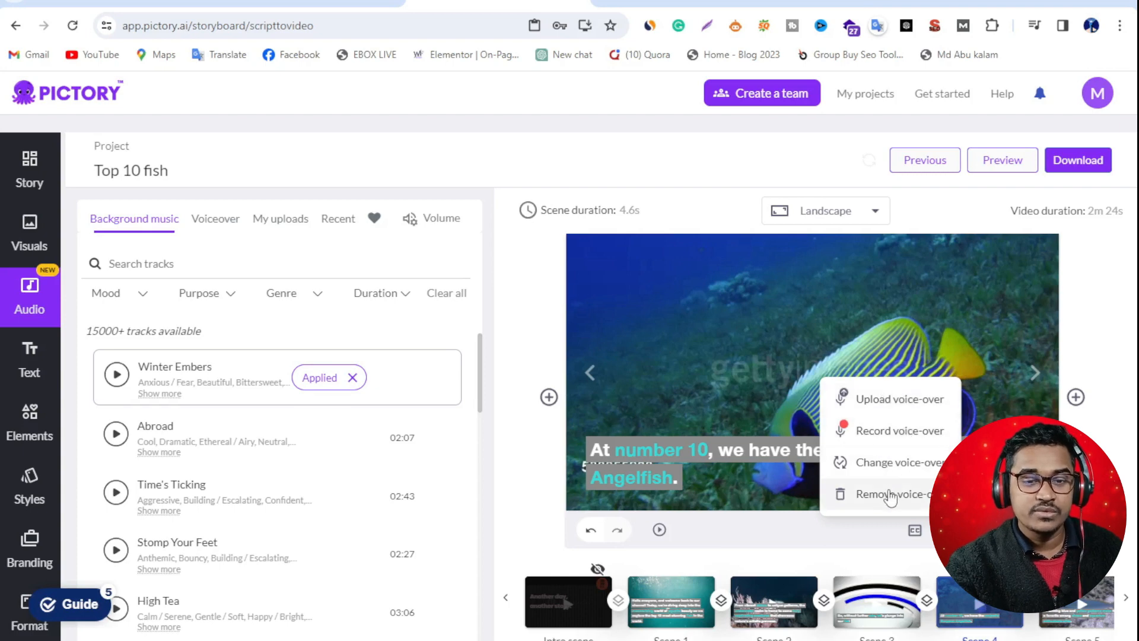
left_click(1075, 397)
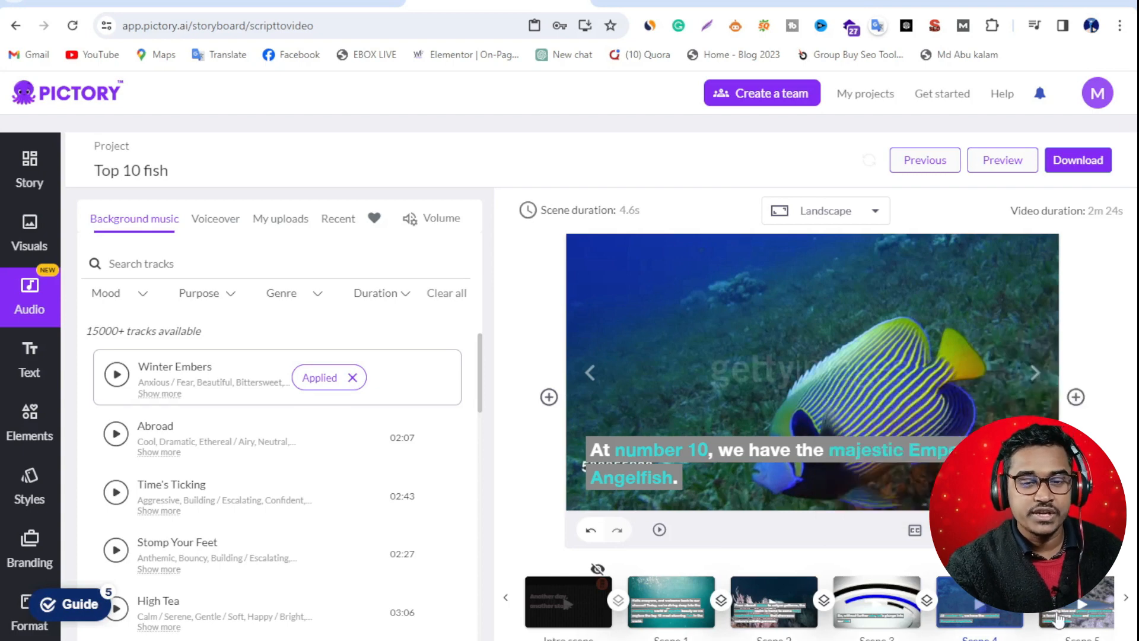
- Move along the storyboard to scene 9 about the Moorish Idol and check its footage
left_click(1126, 597)
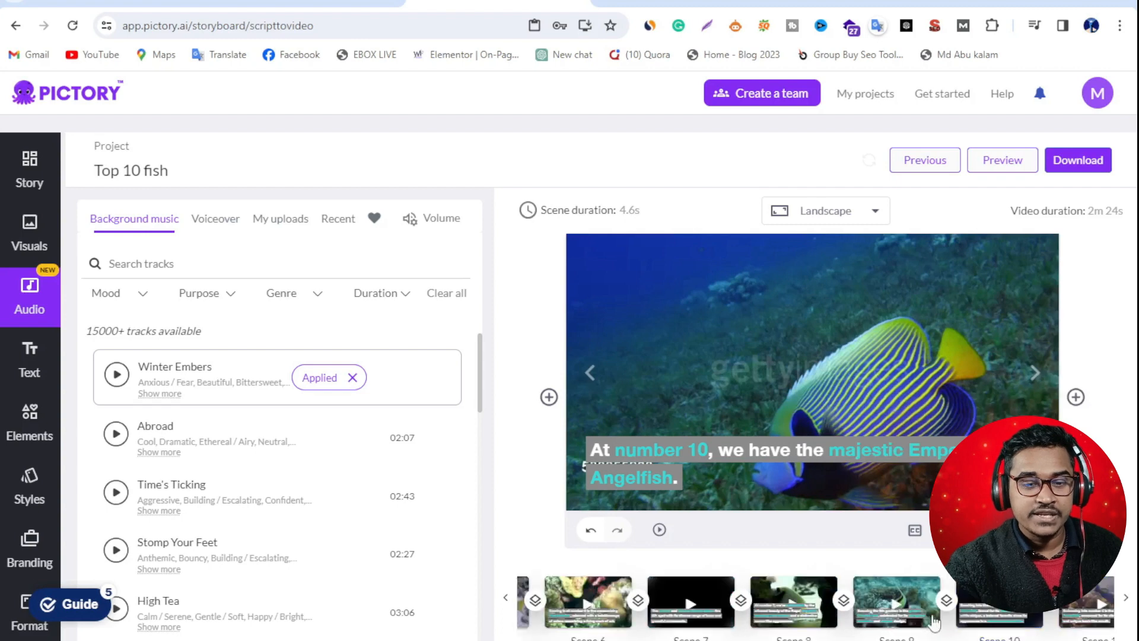
left_click(896, 601)
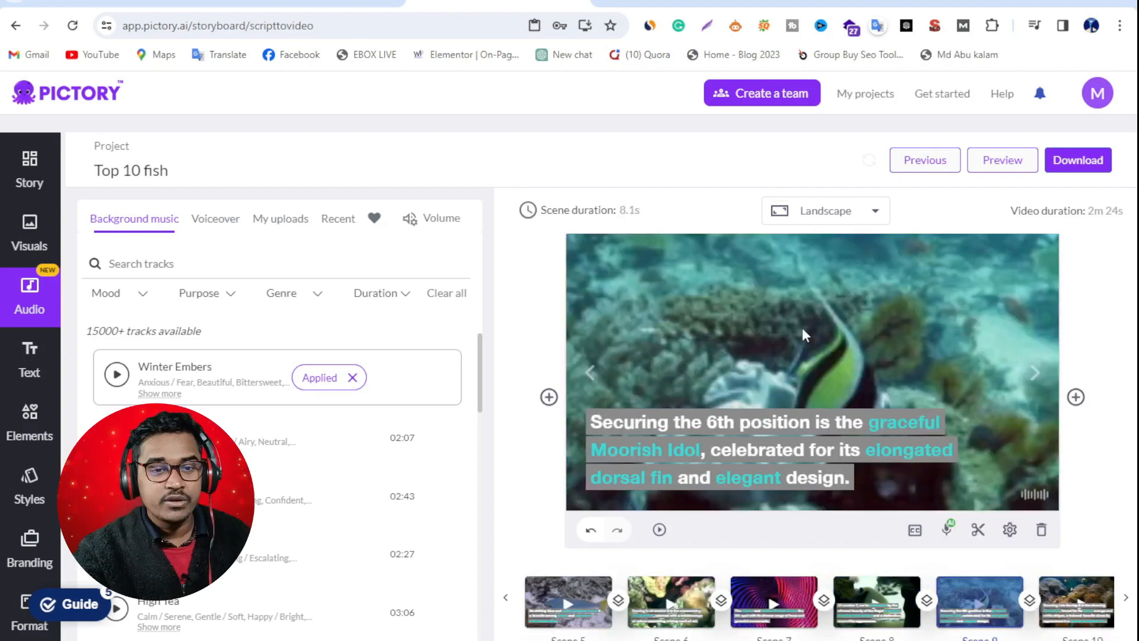
left_click(1075, 397)
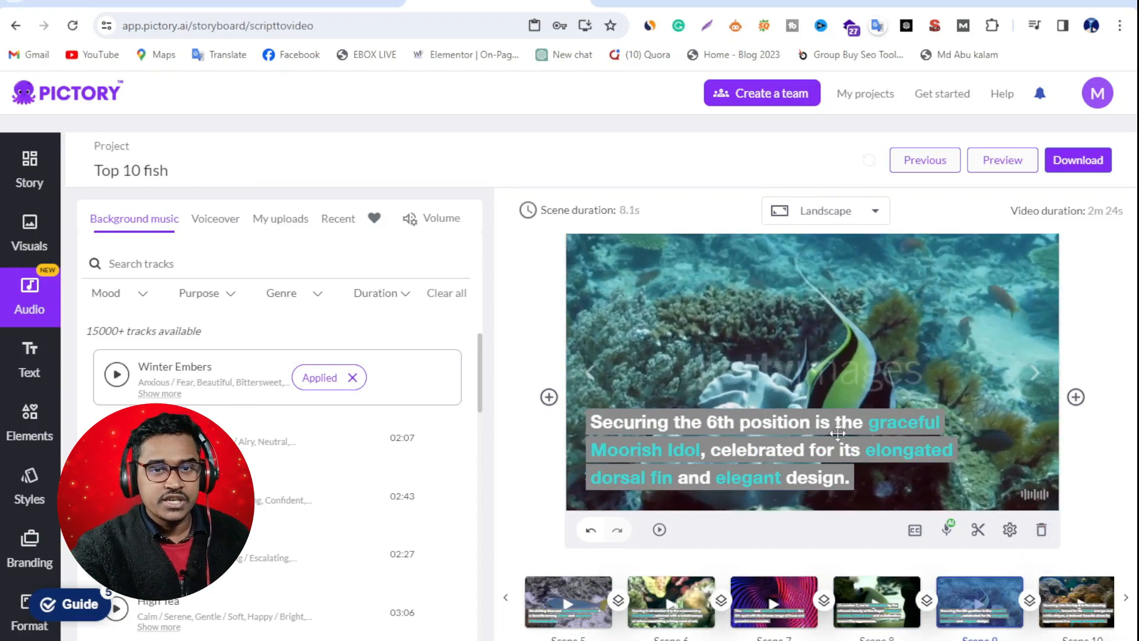
- Play the preview of the whole video and close it
left_click(1006, 168)
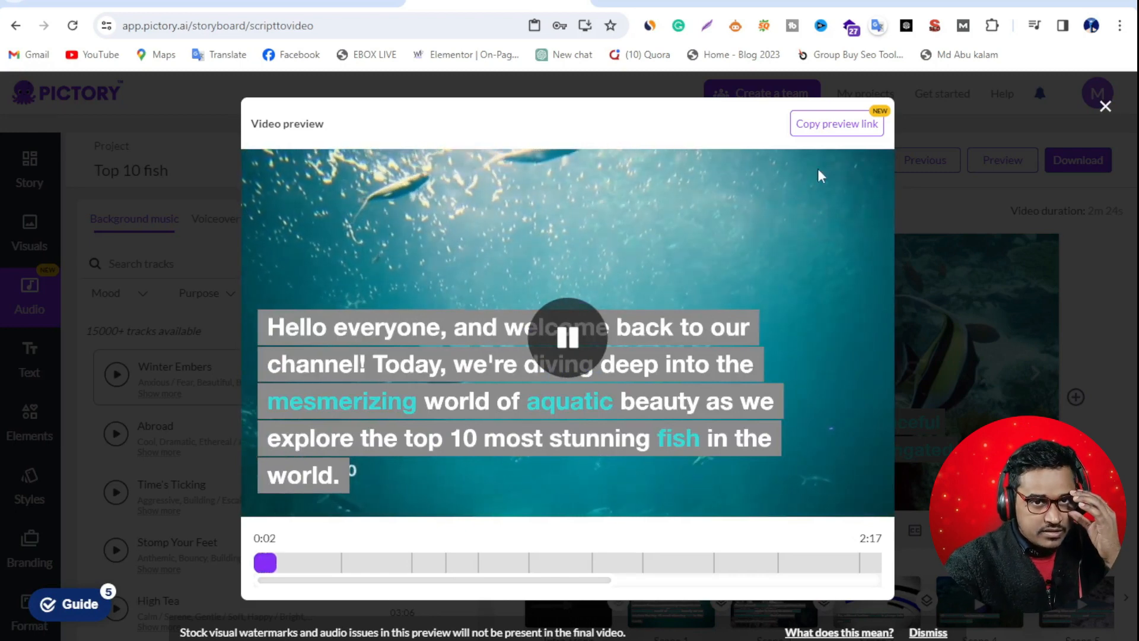
scroll(573, 368, "down", 1)
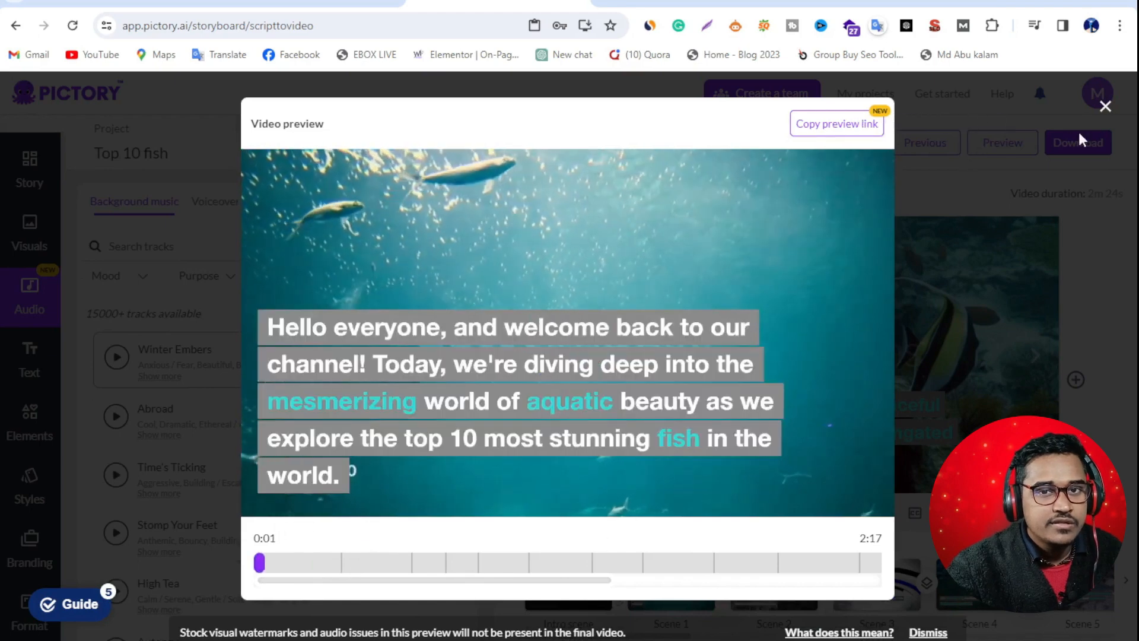
left_click(1105, 107)
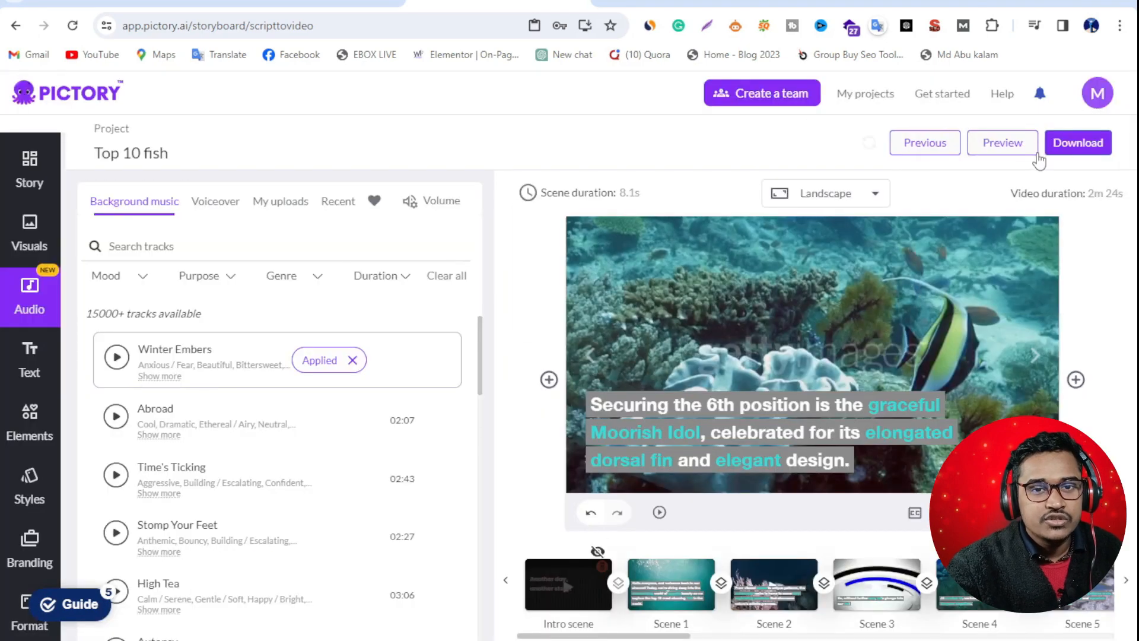
- Start generating the Top 10 fish project for download as a video
left_click(1081, 143)
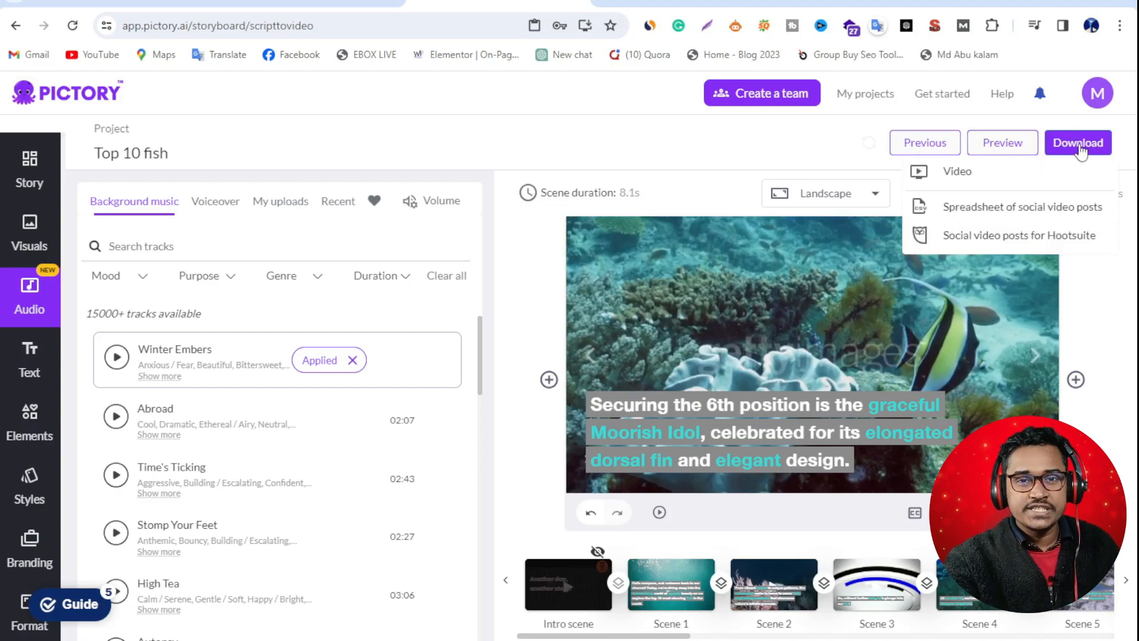
left_click(957, 172)
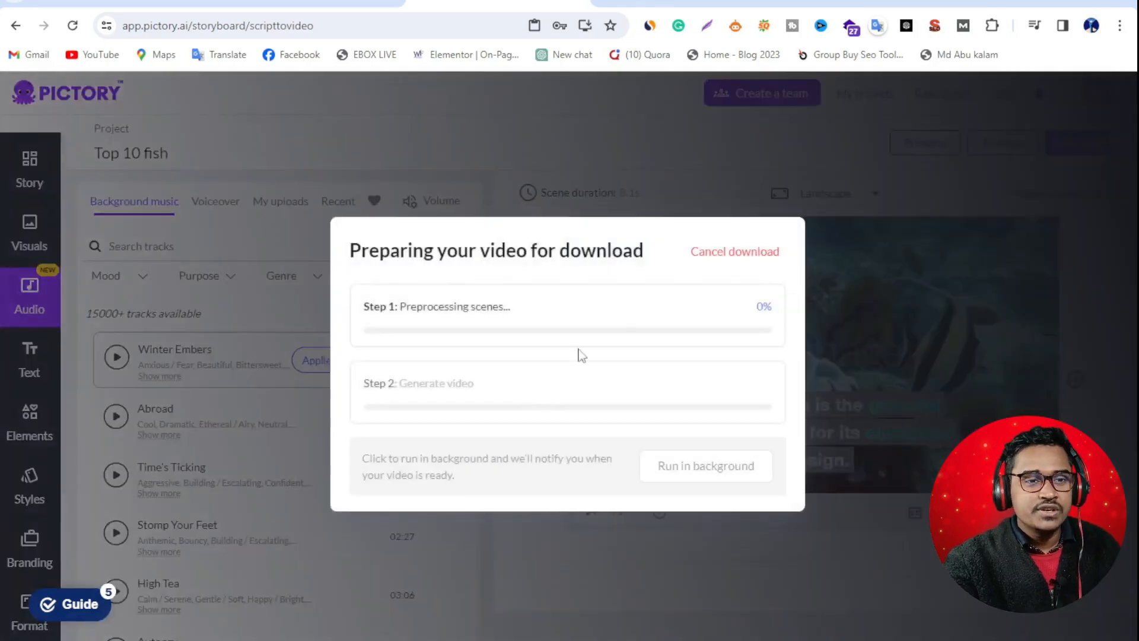